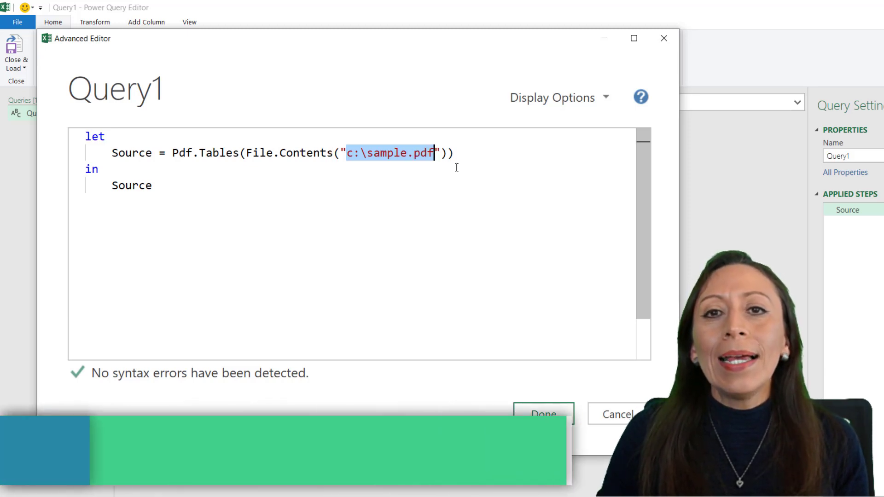
- Replace c:\sample.pdf with the ABC Statement.pdf desktop path in the Advanced Editor and apply it
{"action": "key", "text": "Delete"}
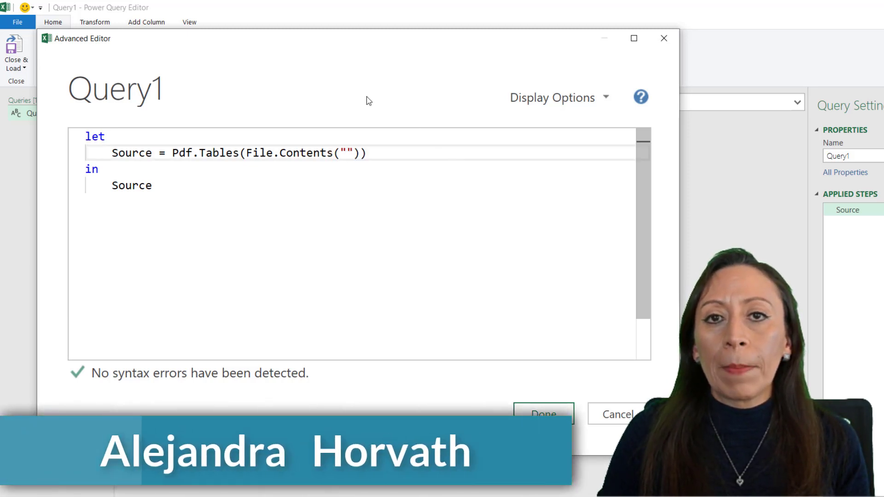
{"action": "type", "text": "C:\\Users\\aleja\\Desktop\\ABC Statement.pdf"}
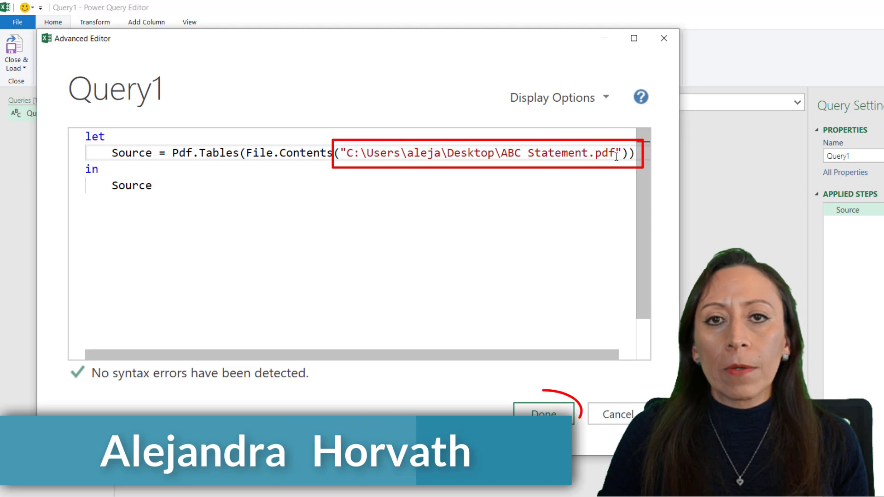
{"action": "left_click", "coordinate": [544, 412]}
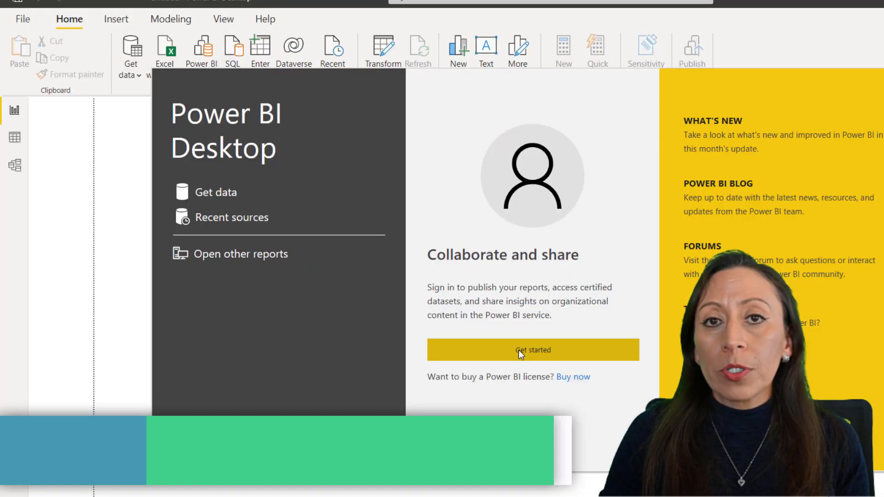
- Dismiss the Power BI sign-in prompt without signing in and bring up the full data-source list
{"action": "left_click", "coordinate": [518, 350]}
{"action": "left_click", "coordinate": [694, 189]}
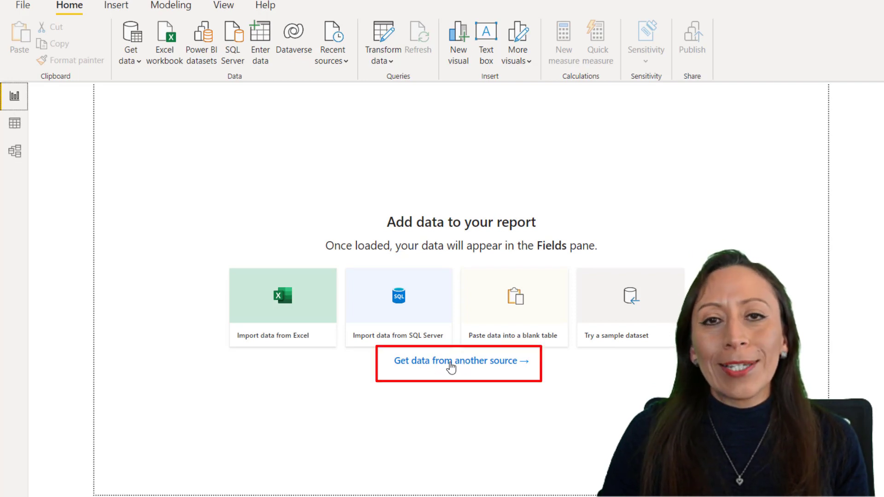
{"action": "left_click", "coordinate": [451, 363]}
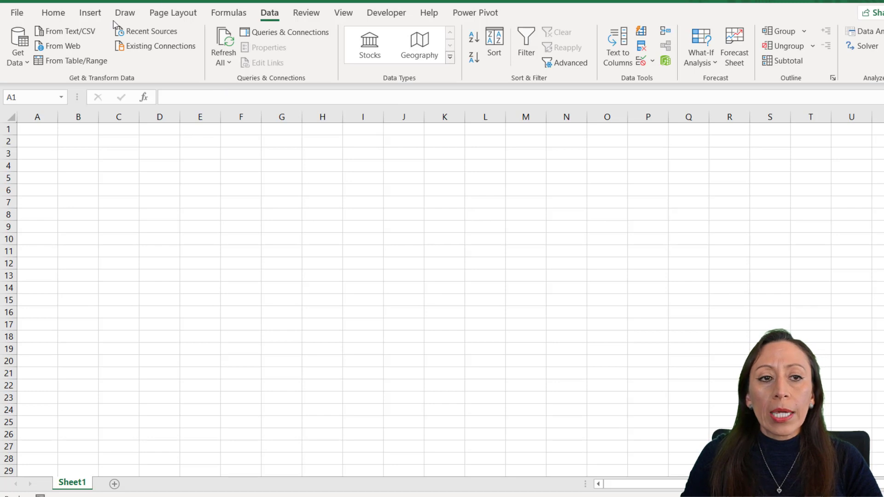
- Create a blank Query1 via Get Data > From Other Sources, then switch to the Pdf.Tables docs
{"action": "left_click", "coordinate": [17, 59]}
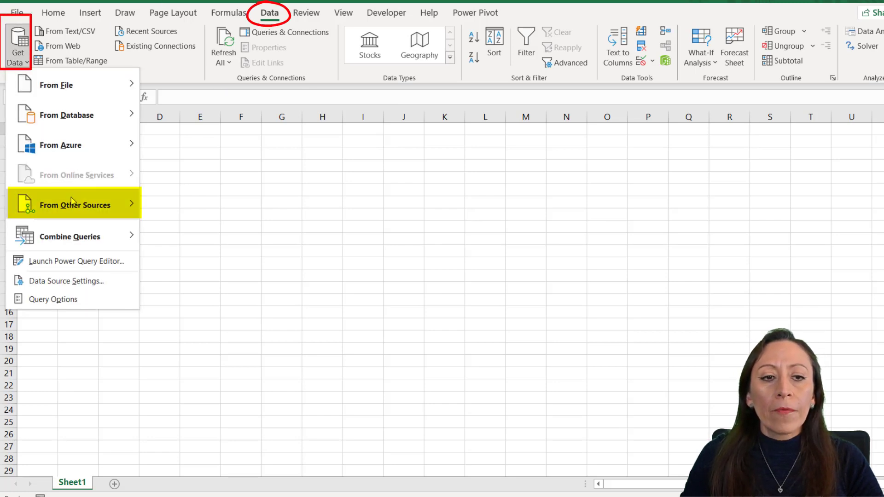
{"action": "mouse_move", "coordinate": [74, 204]}
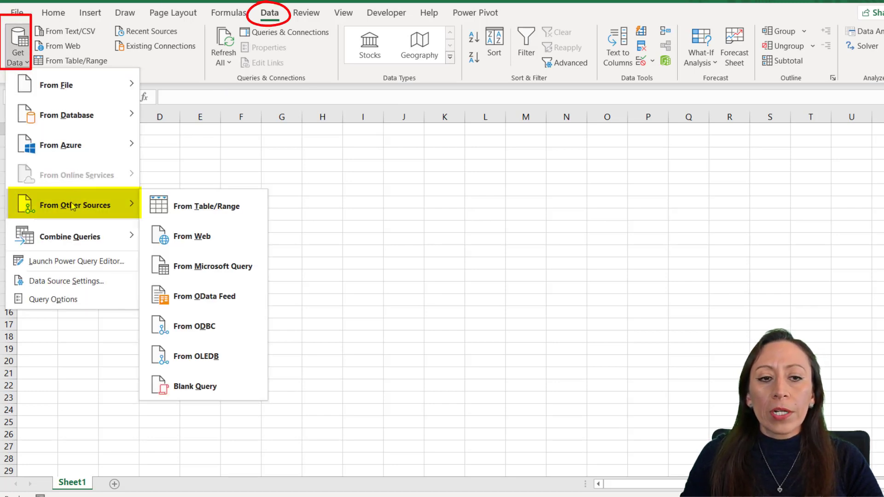
{"action": "left_click", "coordinate": [224, 389]}
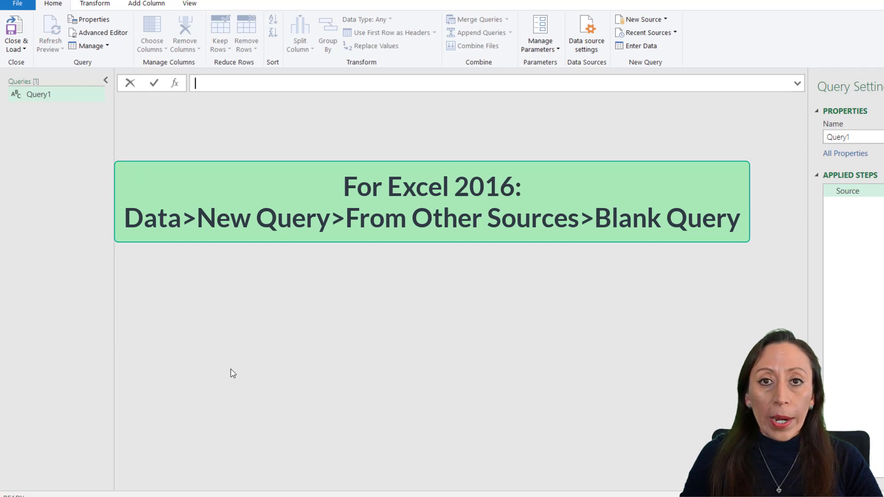
{"action": "left_click", "coordinate": [195, 83]}
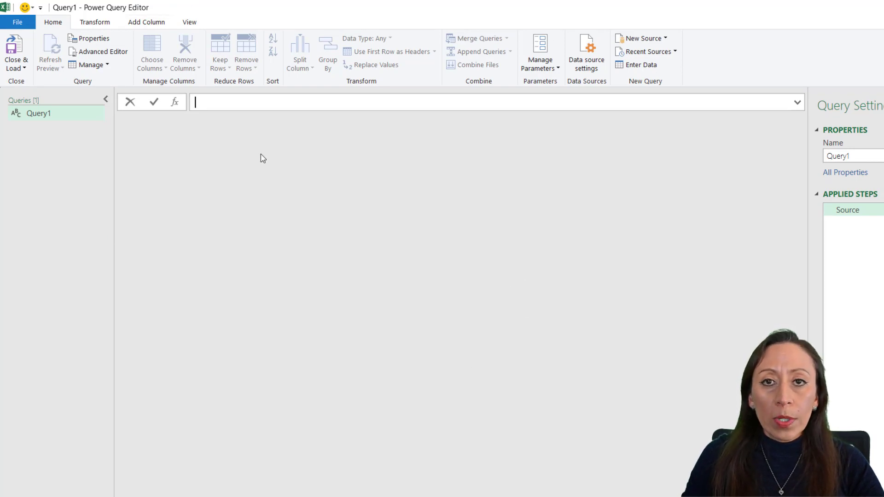
{"action": "key", "text": "alt+Tab"}
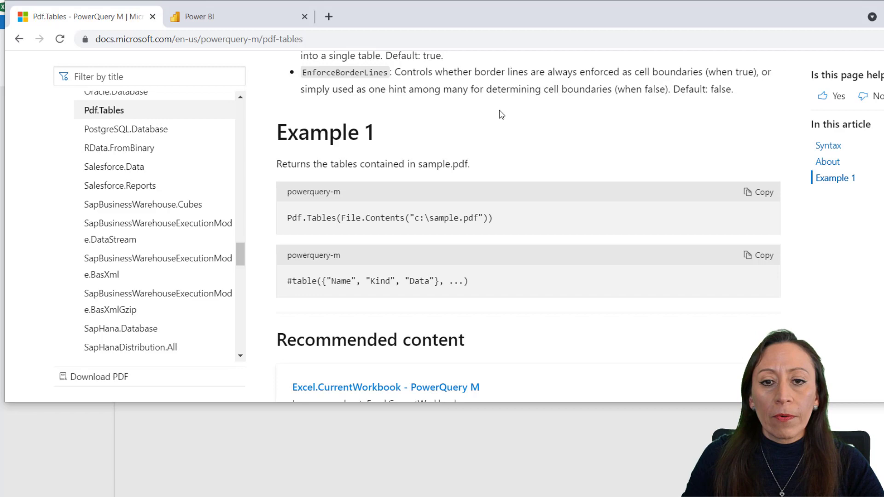
- Scroll the Pdf.Tables documentation down to its Example 1 code and return to the Power Query Editor
{"action": "scroll", "coordinate": [502, 114], "scroll_direction": "up", "scroll_amount": 10}
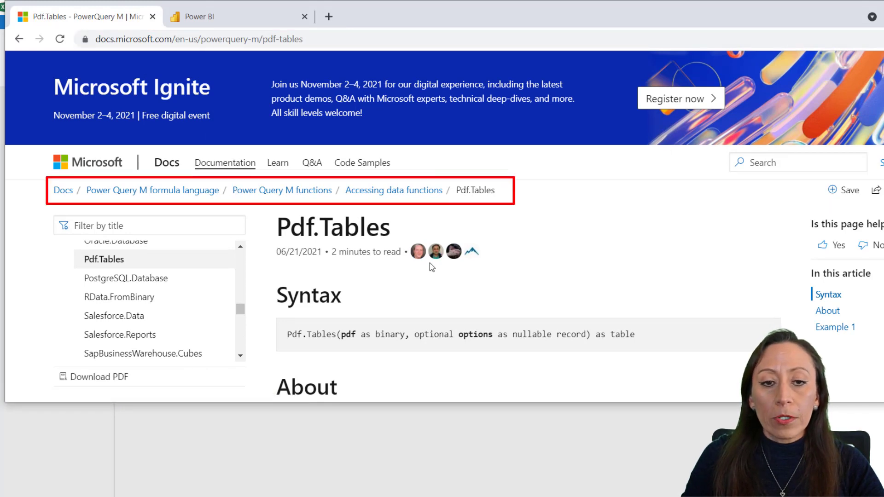
{"action": "left_click_drag", "start_coordinate": [443, 403], "coordinate": [443, 495]}
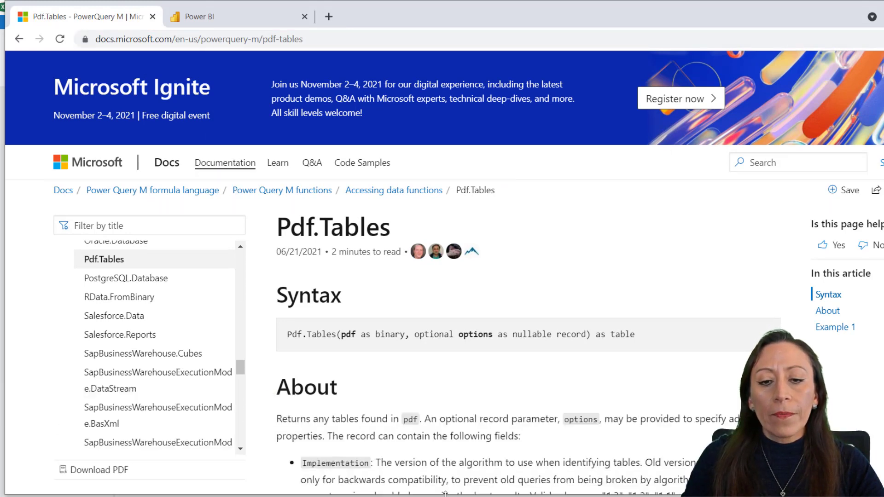
{"action": "scroll", "coordinate": [453, 373], "scroll_direction": "down", "scroll_amount": 1}
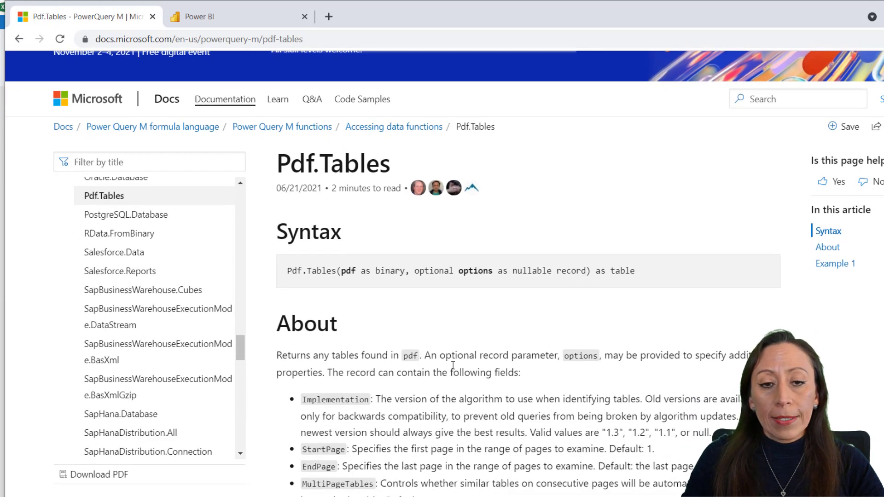
{"action": "scroll", "coordinate": [453, 365], "scroll_direction": "down", "scroll_amount": 1}
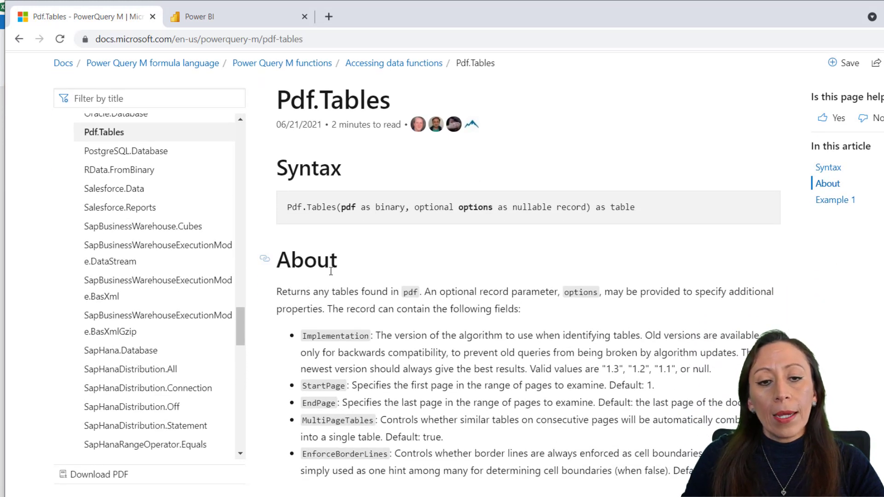
{"action": "scroll", "coordinate": [454, 302], "scroll_direction": "down", "scroll_amount": 7}
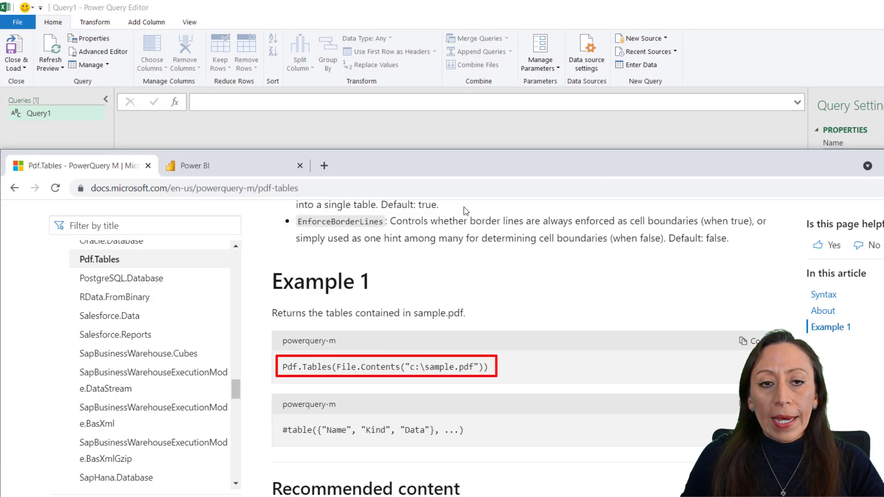
{"action": "left_click", "coordinate": [204, 60]}
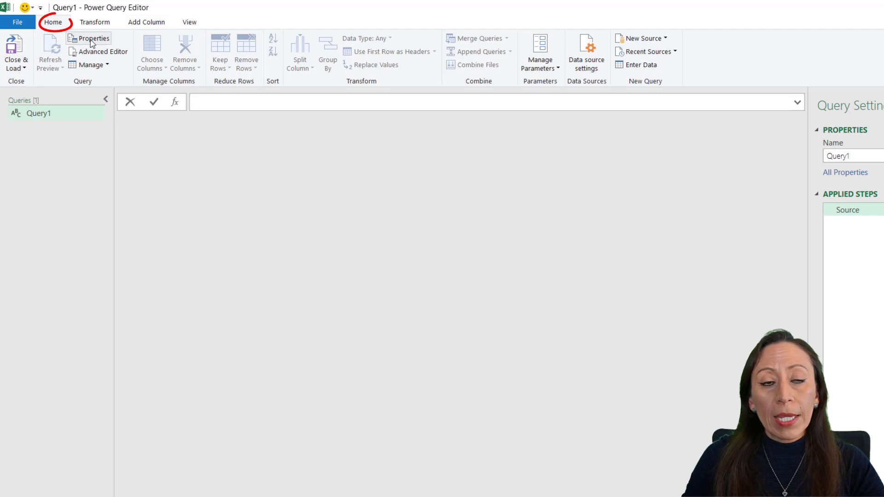
- In the Advanced Editor, paste the Pdf.Tables(File.Contents(...)) example code as Query1's Source and enlarge the text
{"action": "left_click", "coordinate": [124, 53]}
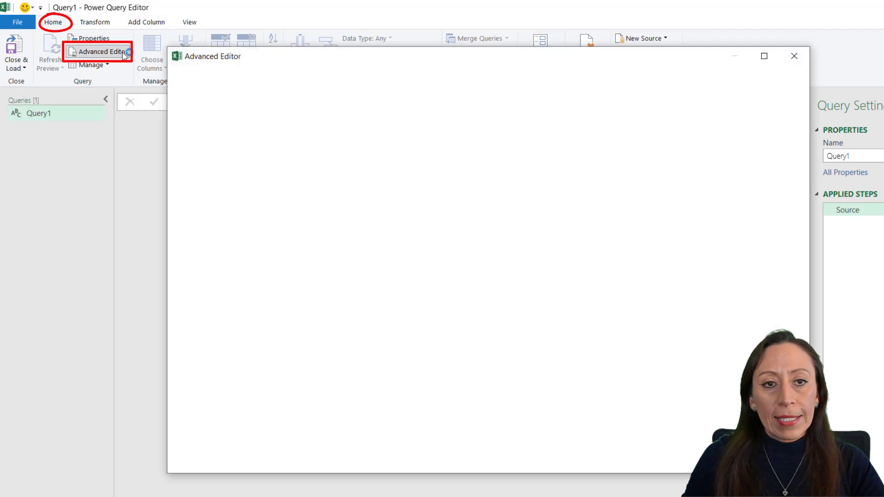
{"action": "left_click_drag", "start_coordinate": [253, 132], "coordinate": [261, 131]}
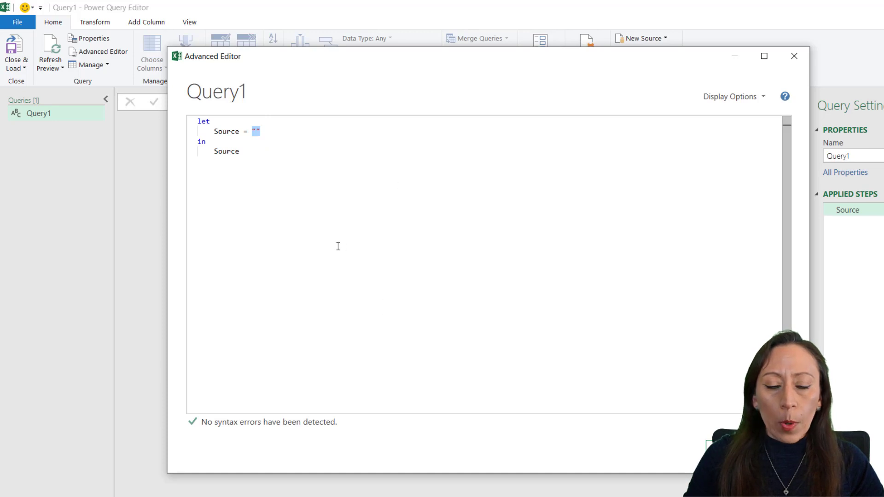
{"action": "type", "text": "Pdf.Tables(File.Contents(\"c:\\sample.pdf\"))"}
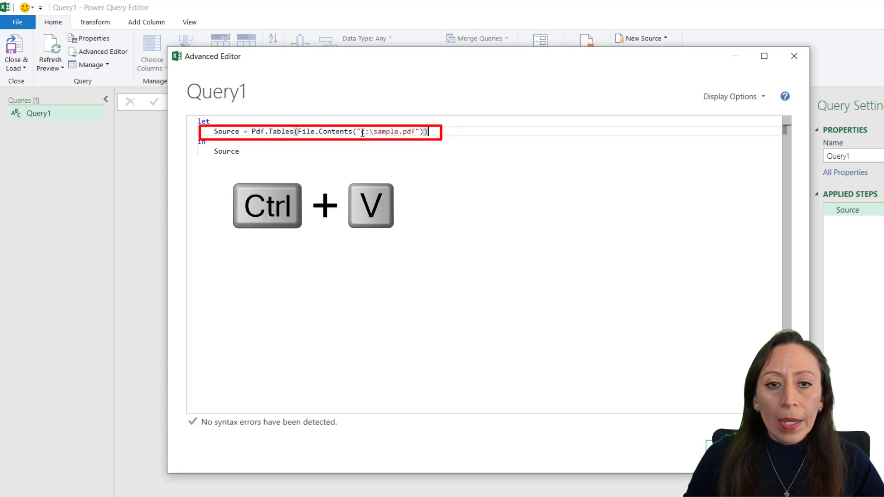
{"action": "left_click_drag", "start_coordinate": [351, 61], "coordinate": [227, 44]}
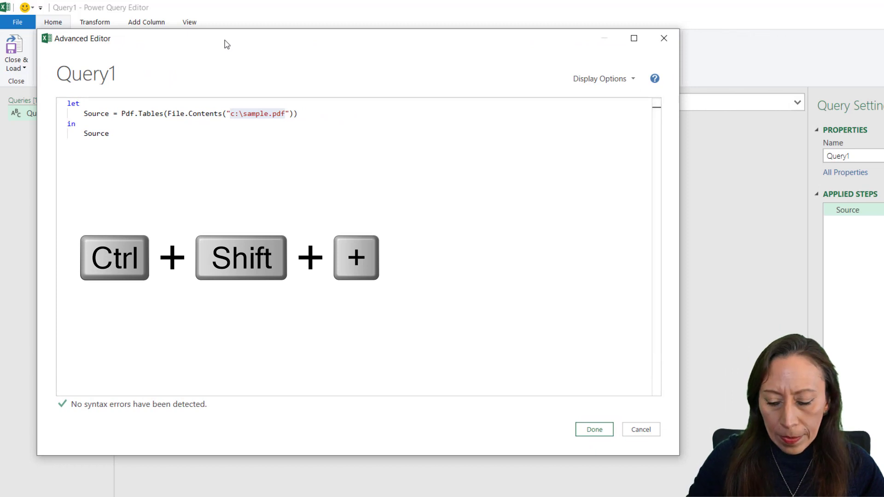
{"action": "key", "text": "ctrl+shift+plus"}
{"action": "key", "text": "ctrl+shift+plus"}
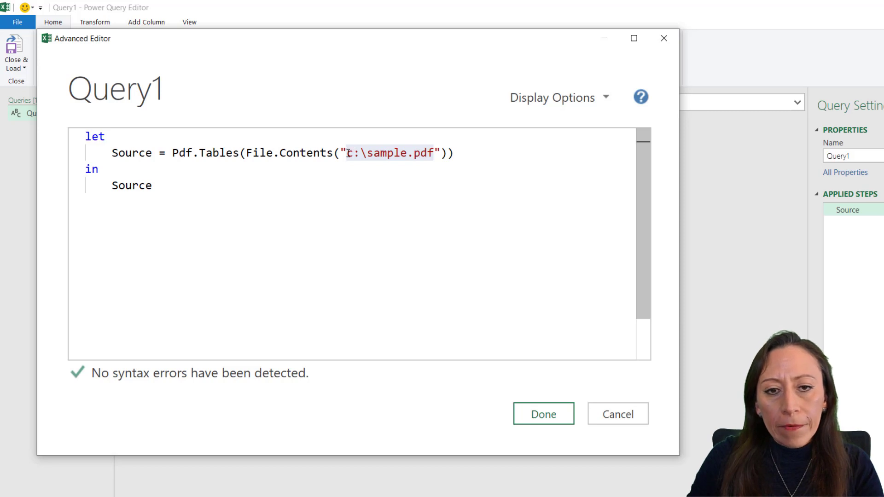
- Replace the sample path with the ABC Statement.pdf path and apply to load the 12 PDF entries
{"action": "left_click_drag", "start_coordinate": [346, 153], "coordinate": [434, 153]}
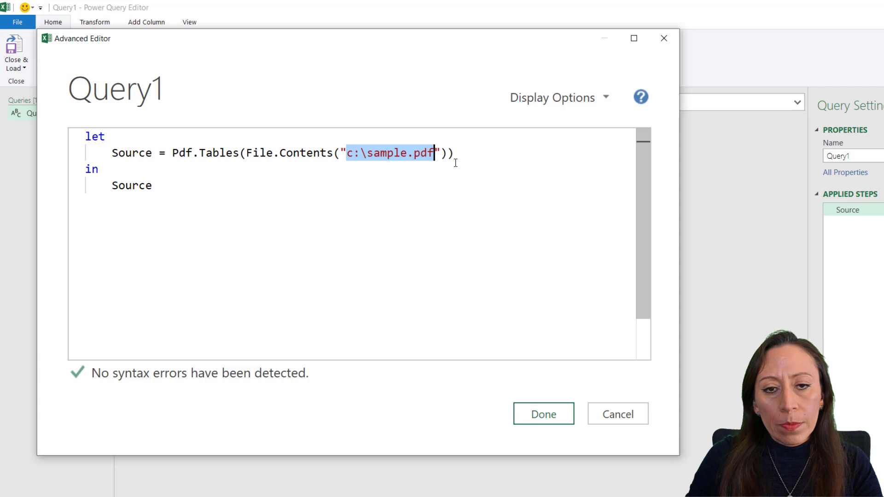
{"action": "key", "text": "Delete"}
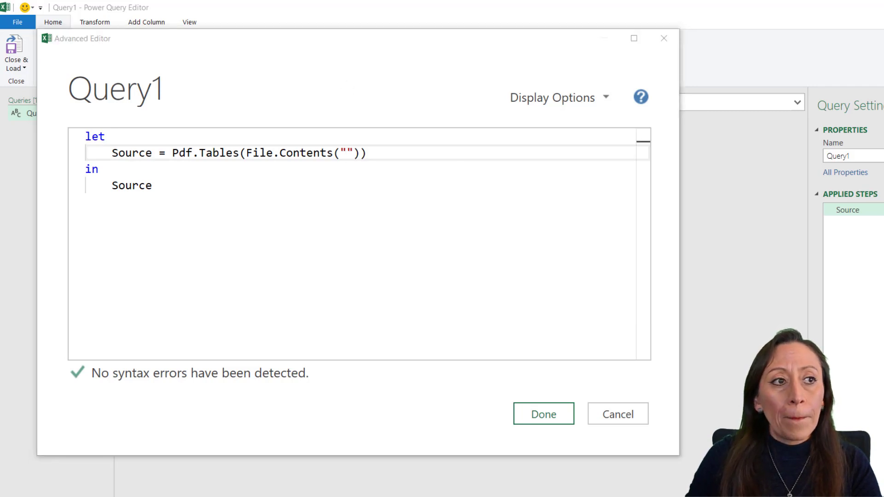
{"action": "type", "text": "C:\\Users\\aleja\\Desktop\\ABC Statement.pdf"}
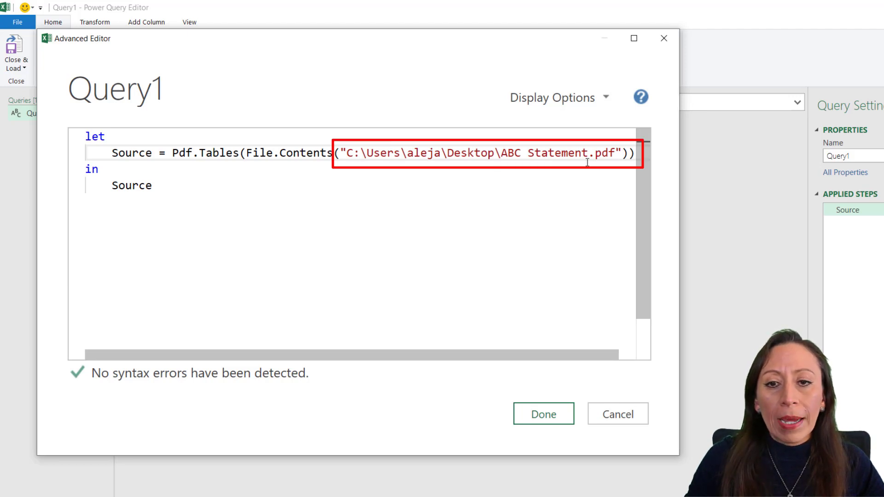
{"action": "left_click", "coordinate": [556, 419]}
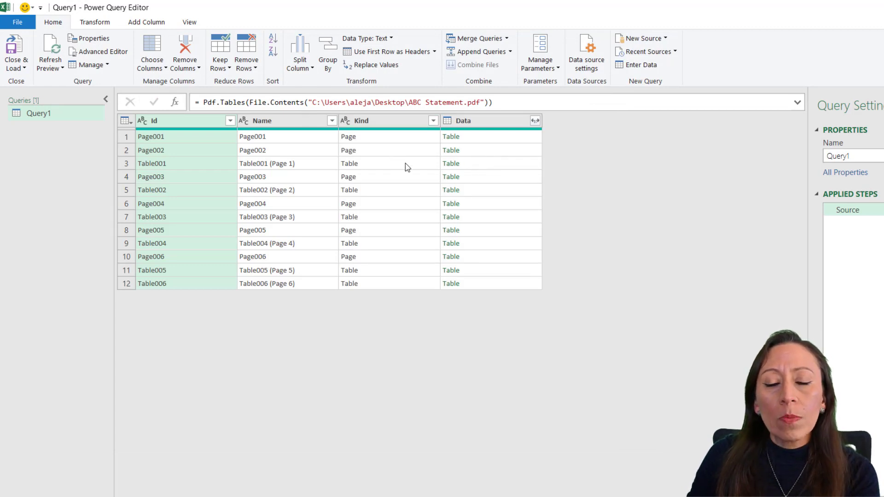
- Enlarge the preview pane and preview the Data tables of the first Page rows
{"action": "left_click", "coordinate": [423, 139]}
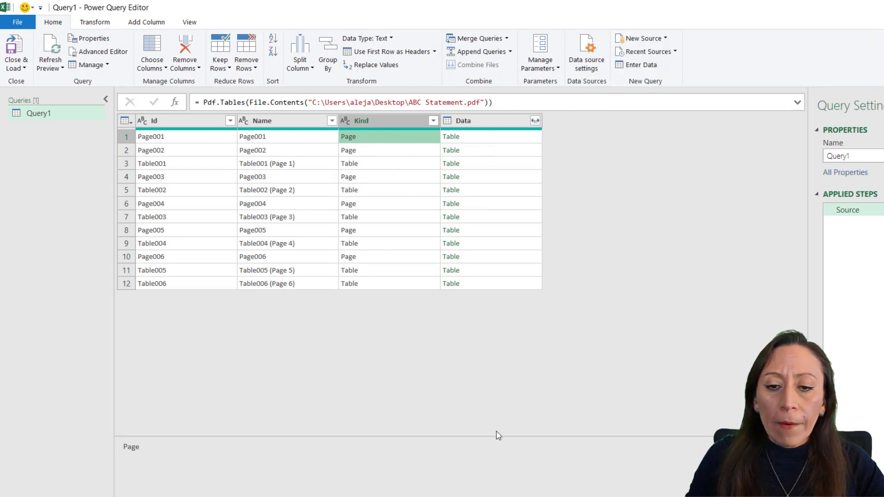
{"action": "left_click_drag", "start_coordinate": [497, 436], "coordinate": [502, 342]}
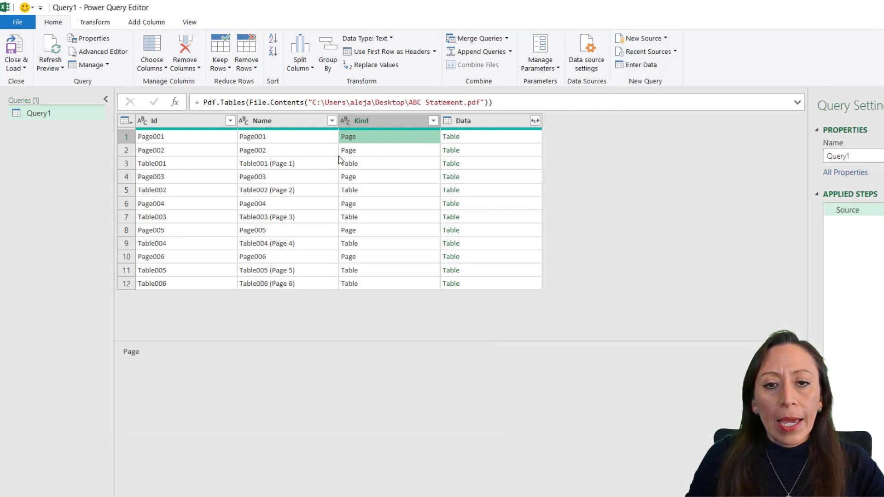
{"action": "left_click", "coordinate": [468, 138]}
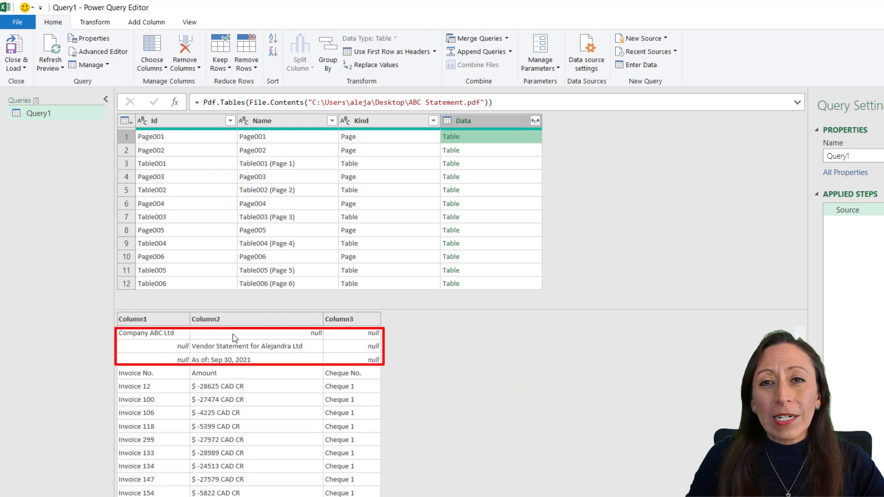
{"action": "left_click", "coordinate": [492, 149]}
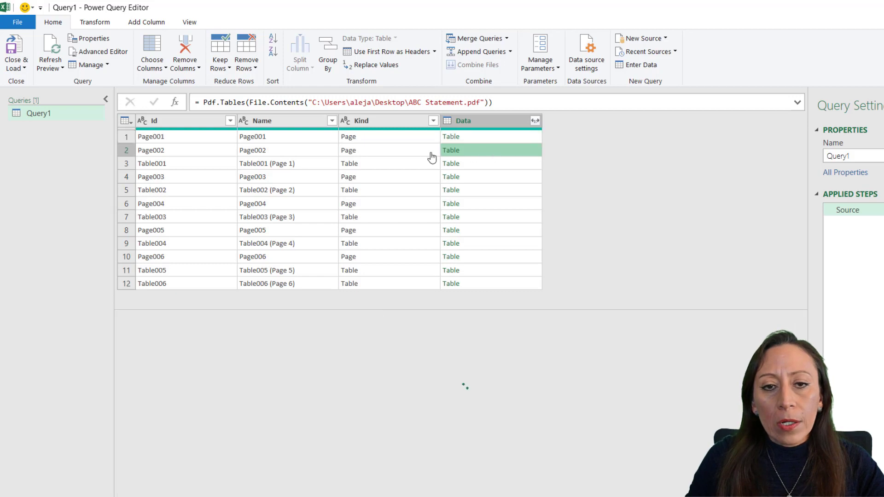
- Preview the Table001 and Table002 invoice tables from pages 1 and 2, then select the Kind column
{"action": "left_click", "coordinate": [402, 166]}
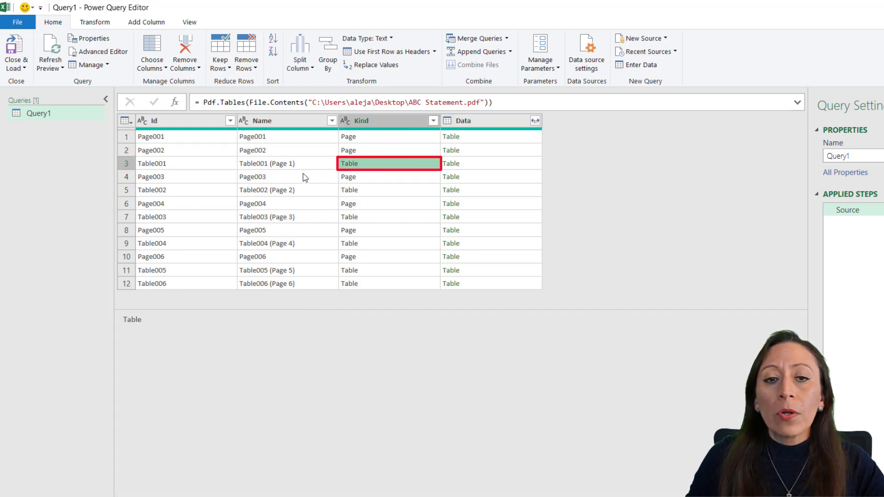
{"action": "left_click", "coordinate": [505, 165]}
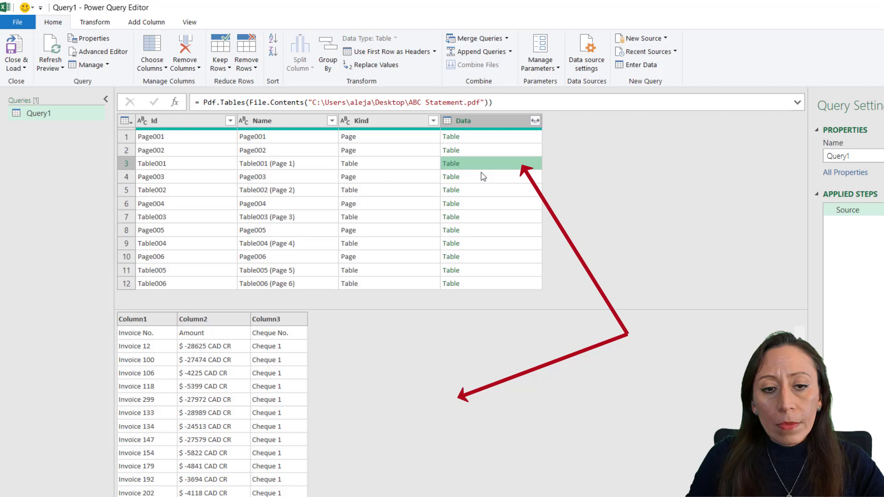
{"action": "left_click", "coordinate": [501, 167]}
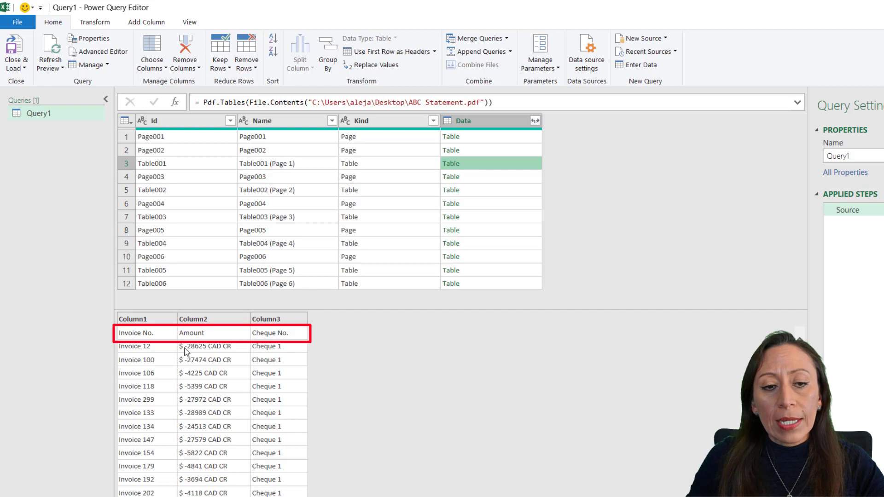
{"action": "scroll", "coordinate": [187, 352], "scroll_direction": "down", "scroll_amount": 3}
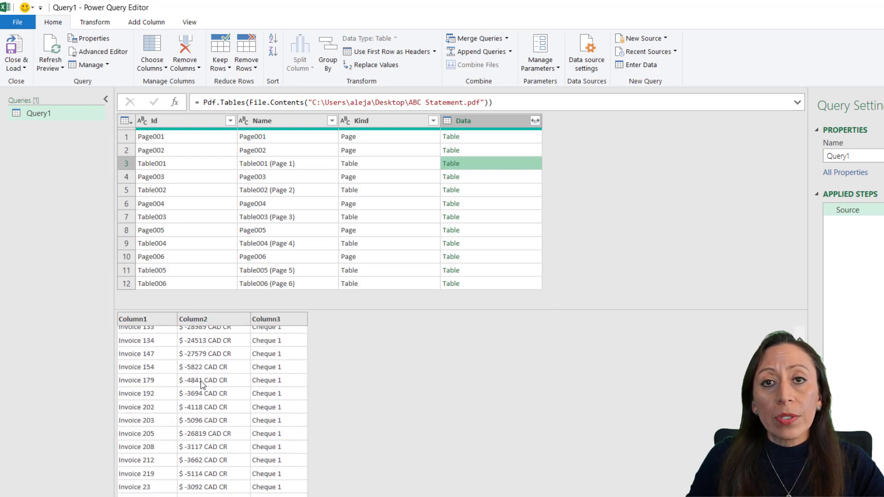
{"action": "left_click", "coordinate": [488, 191]}
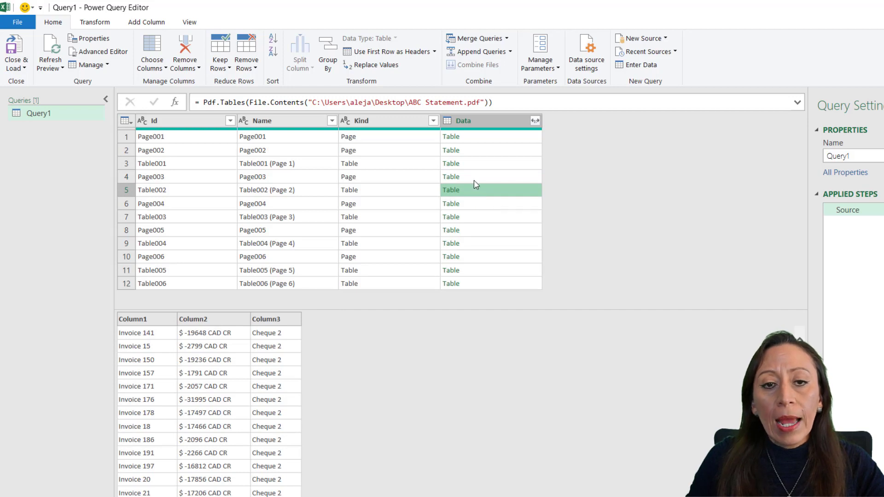
{"action": "left_click", "coordinate": [421, 121]}
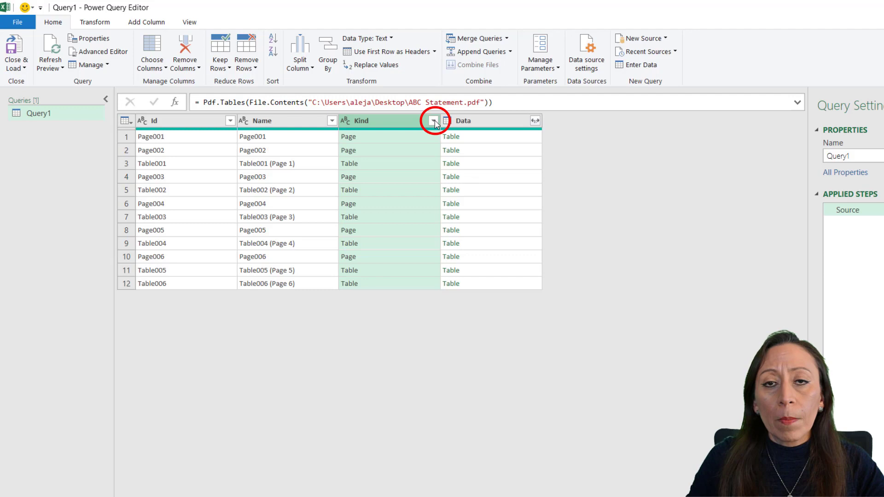
- Filter the Kind column to exclude Page, keeping only Table001–Table006
{"action": "left_click", "coordinate": [433, 122]}
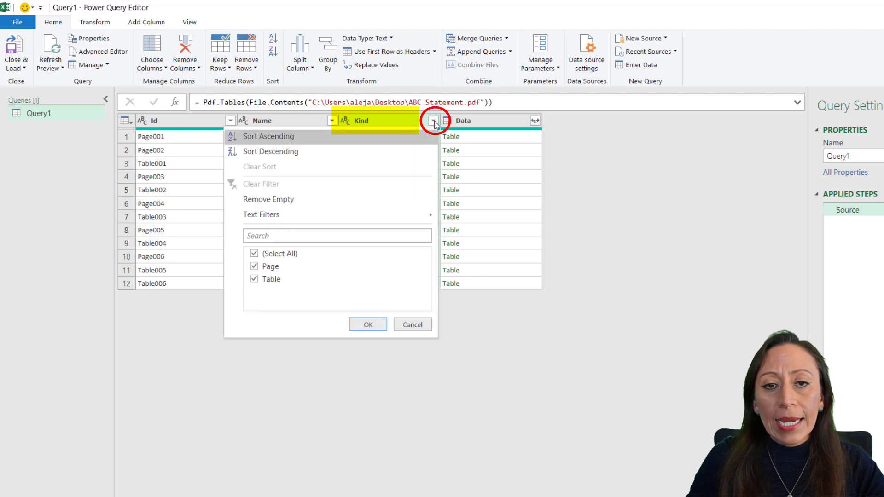
{"action": "left_click", "coordinate": [273, 271]}
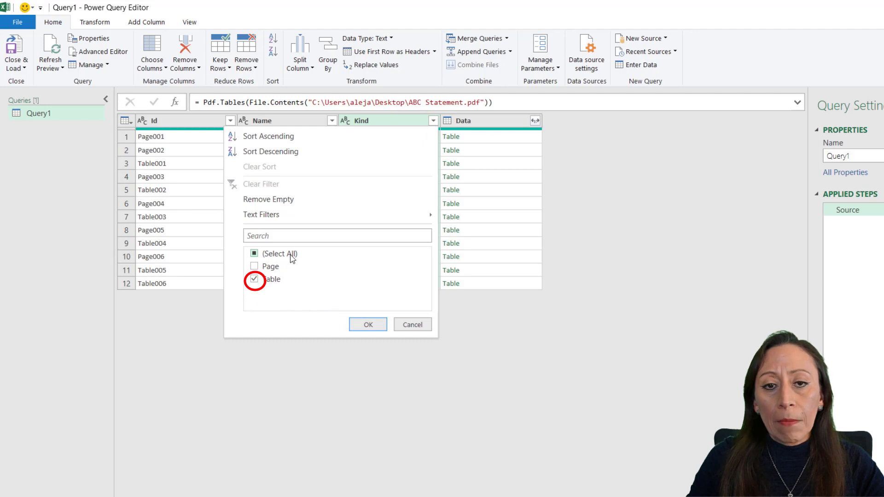
{"action": "left_click", "coordinate": [366, 324]}
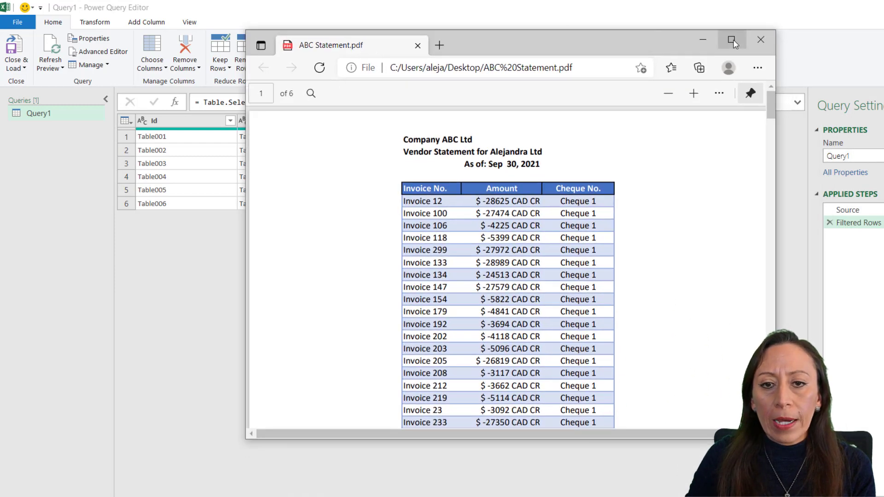
- Maximize Edge and scroll through all six pages of ABC Statement.pdf, then back to page 1
{"action": "left_click", "coordinate": [732, 40]}
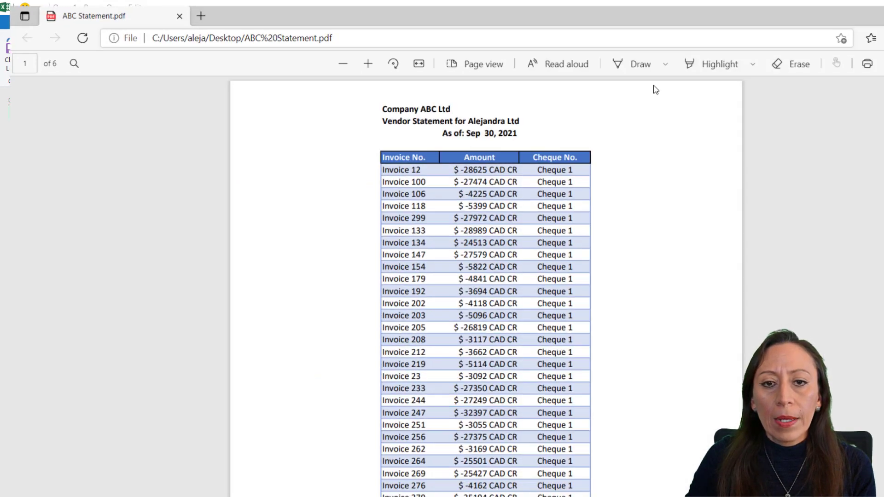
{"action": "scroll", "coordinate": [553, 304], "scroll_direction": "down", "scroll_amount": 15}
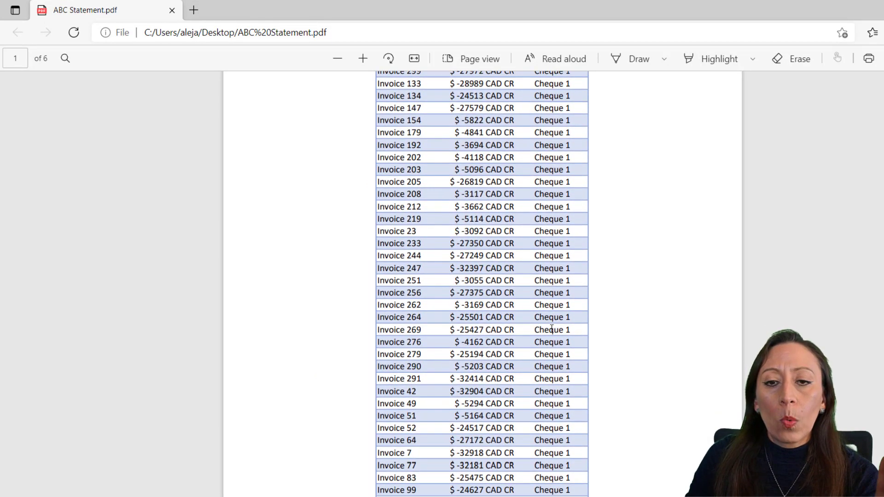
{"action": "scroll", "coordinate": [542, 328], "scroll_direction": "down", "scroll_amount": 20}
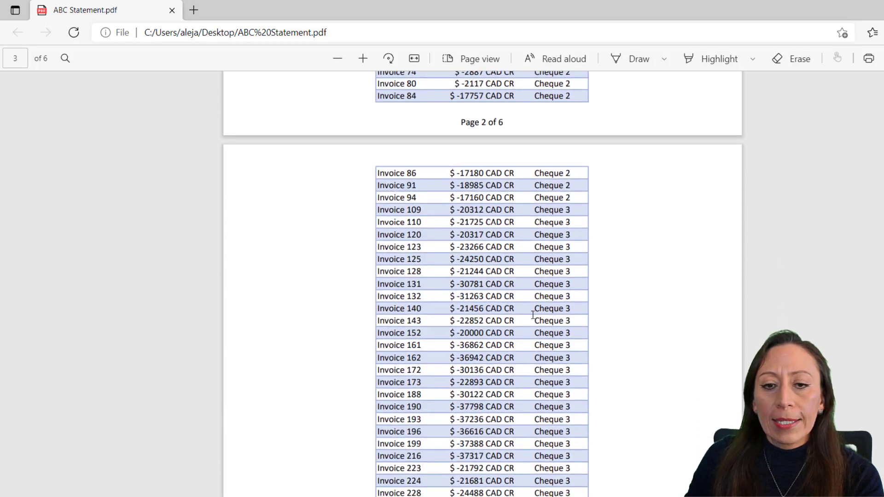
{"action": "scroll", "coordinate": [526, 309], "scroll_direction": "down", "scroll_amount": 10}
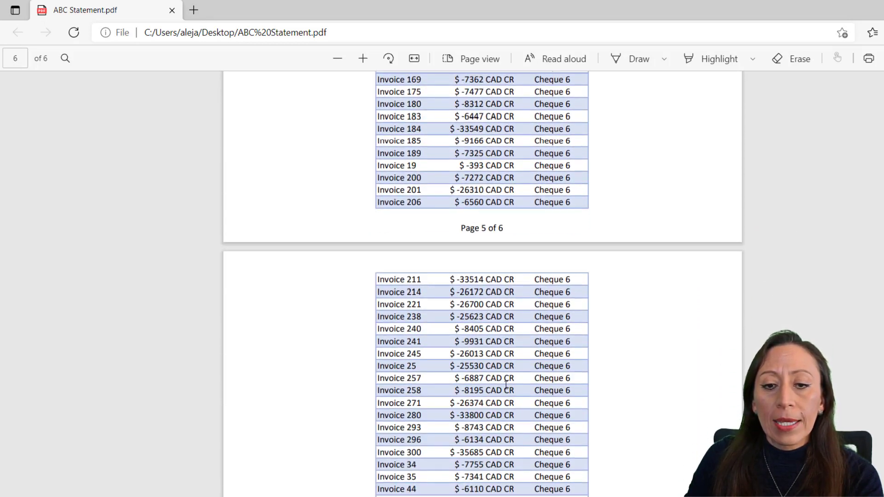
{"action": "scroll", "coordinate": [506, 384], "scroll_direction": "down", "scroll_amount": 7}
{"action": "scroll", "coordinate": [535, 294], "scroll_direction": "up", "scroll_amount": 20}
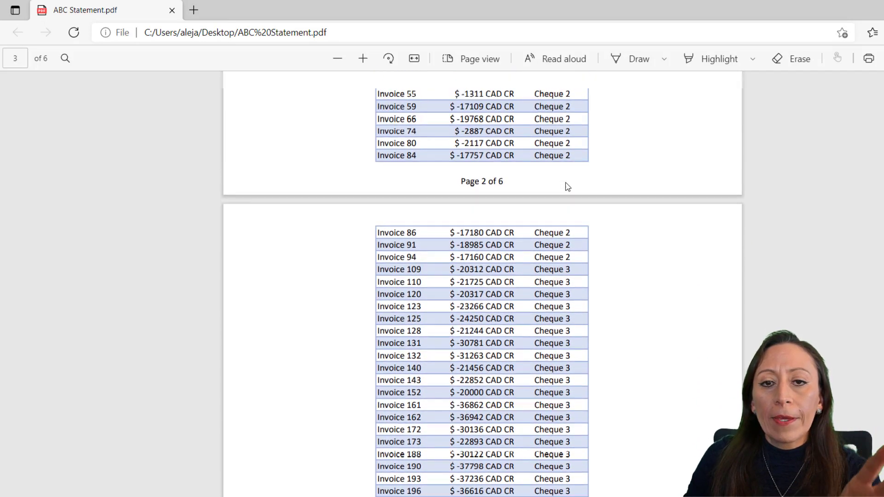
{"action": "scroll", "coordinate": [562, 181], "scroll_direction": "up", "scroll_amount": 7}
{"action": "scroll", "coordinate": [557, 174], "scroll_direction": "up", "scroll_amount": 12}
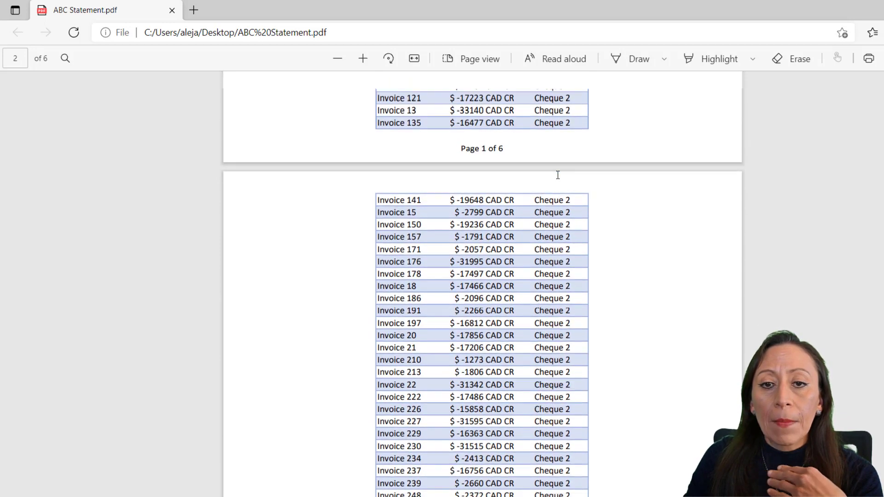
{"action": "scroll", "coordinate": [554, 171], "scroll_direction": "up", "scroll_amount": 7}
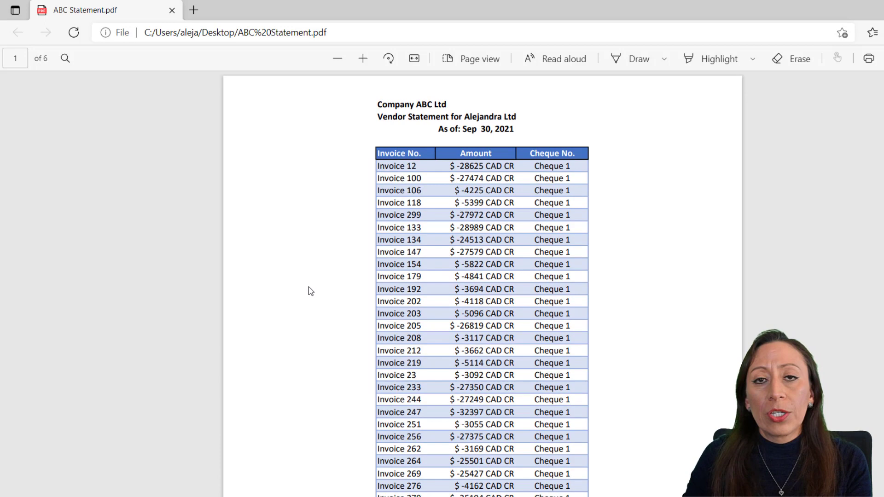
- Expand the Data column into Column1–Column3 with 'Use original column name as prefix' turned off
{"action": "key", "text": "alt+Tab"}
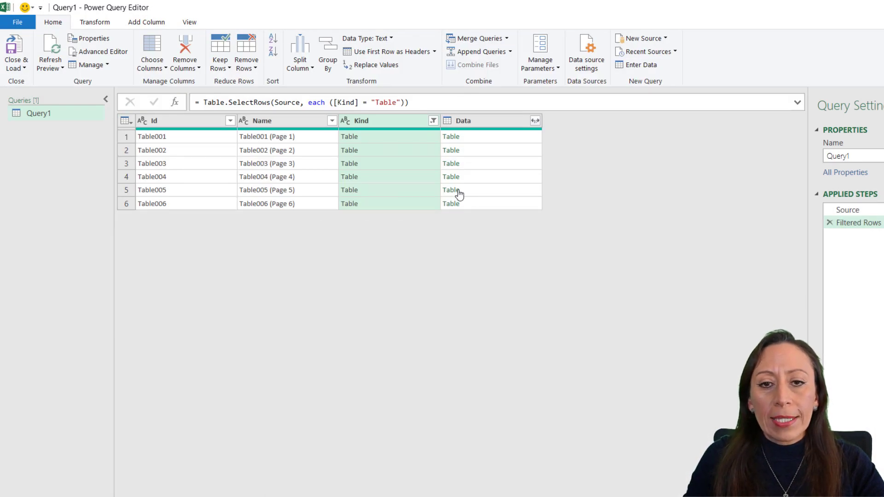
{"action": "key", "text": "ctrl+shift+plus"}
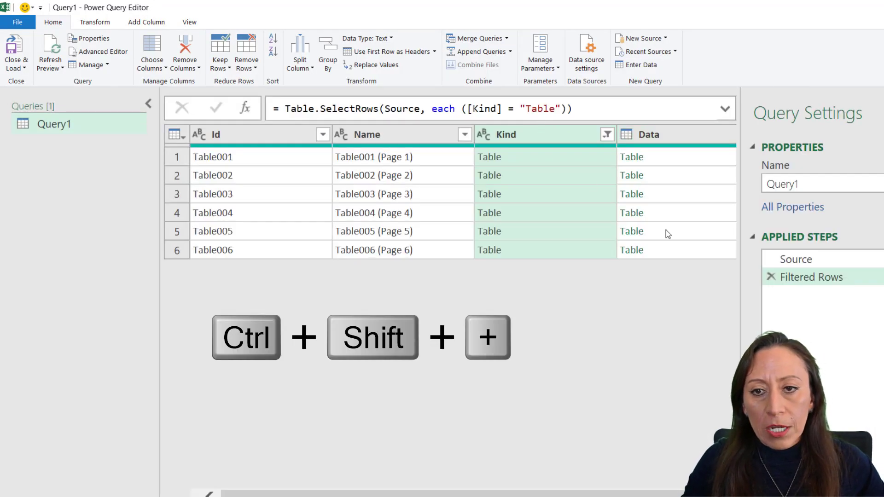
{"action": "scroll", "coordinate": [669, 185], "scroll_direction": "right", "scroll_amount": 1}
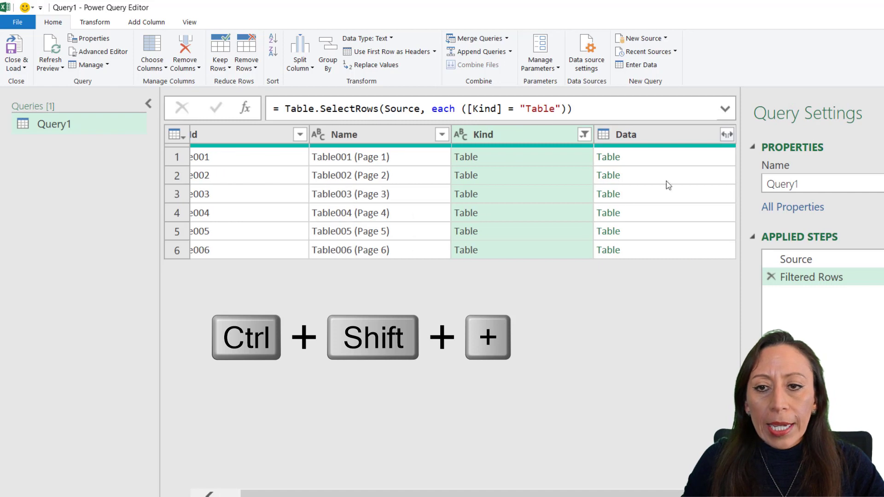
{"action": "left_click", "coordinate": [727, 136]}
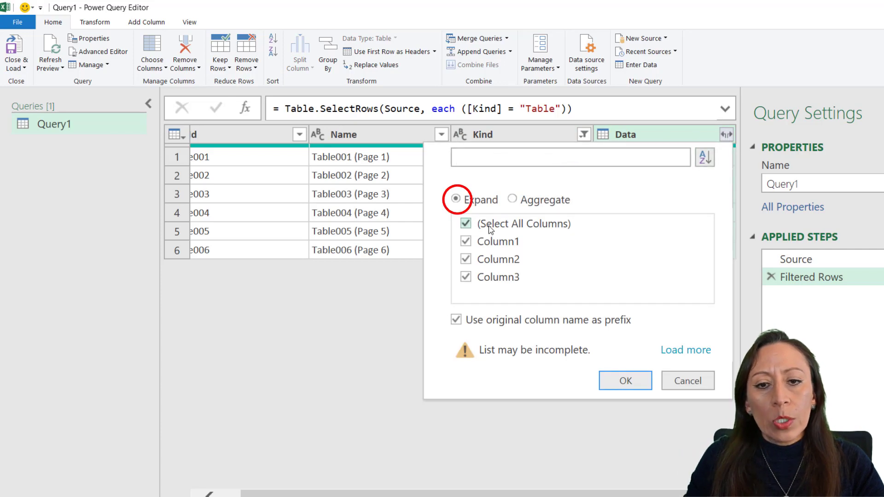
{"action": "left_click", "coordinate": [456, 321]}
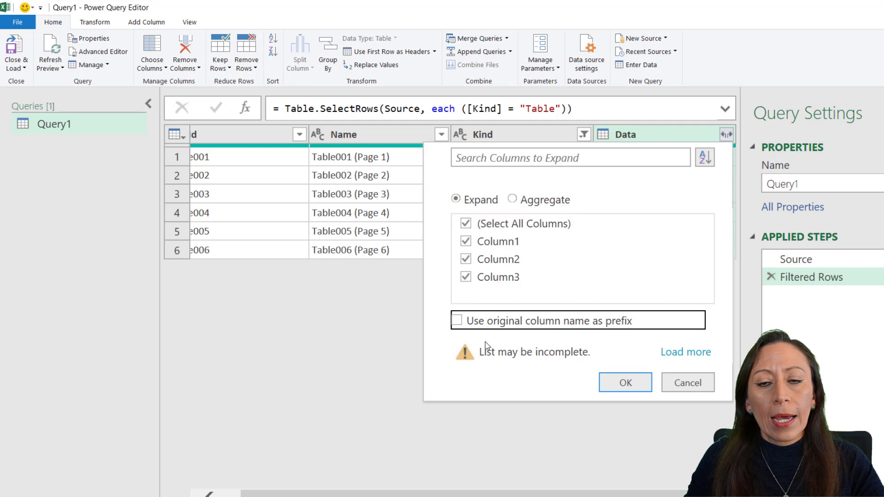
{"action": "left_click", "coordinate": [627, 383]}
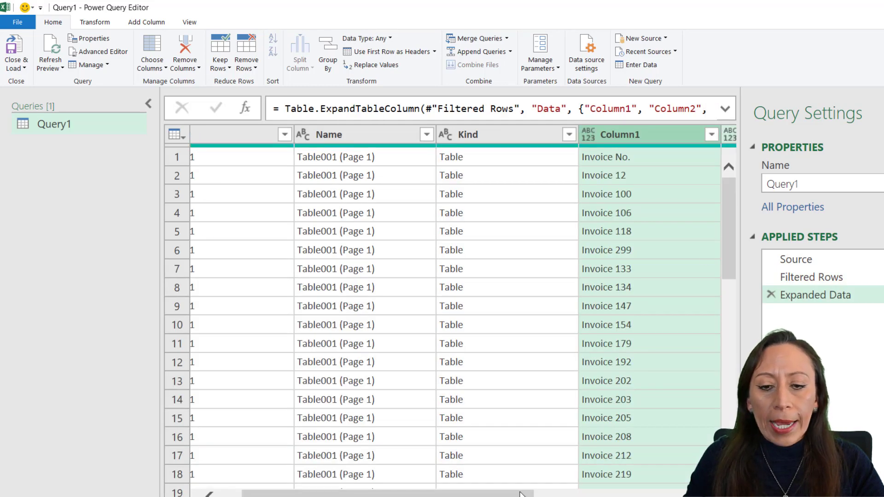
- Remove the Id, Name and Kind columns, leaving only Column1–Column3 of invoice data
{"action": "left_click_drag", "start_coordinate": [513, 496], "coordinate": [492, 495]}
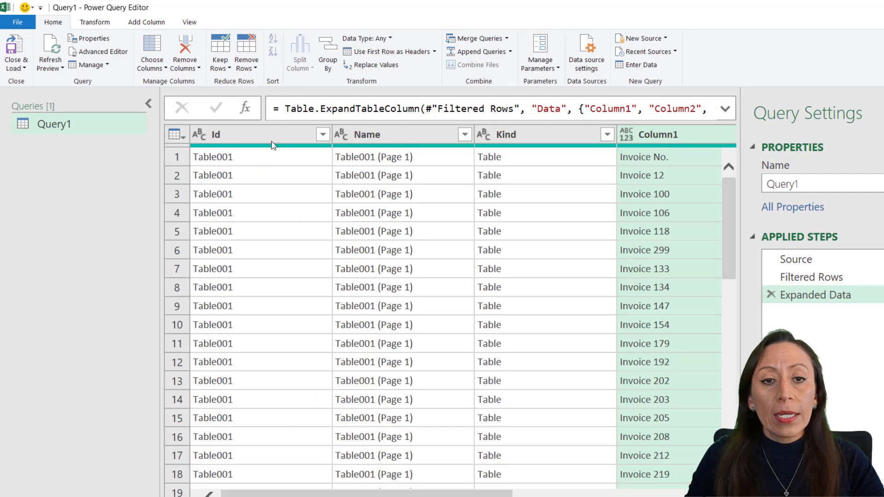
{"action": "left_click", "coordinate": [259, 147]}
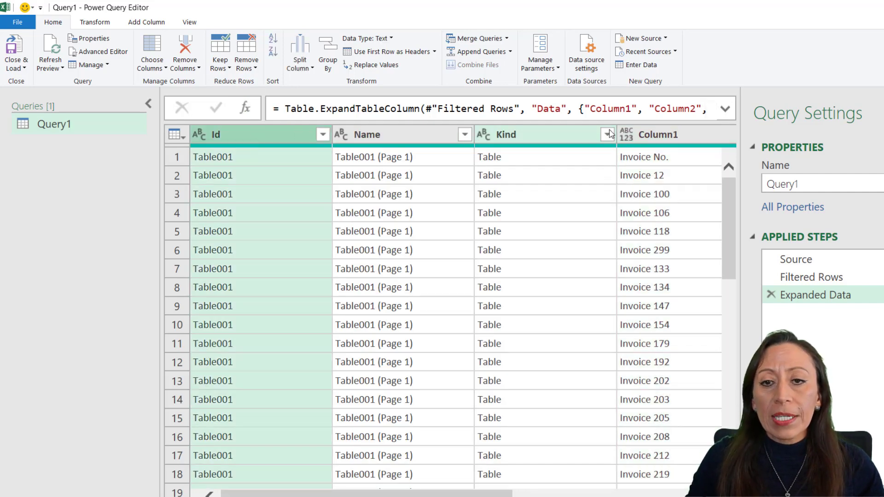
{"action": "left_click", "coordinate": [522, 138], "text": "shift"}
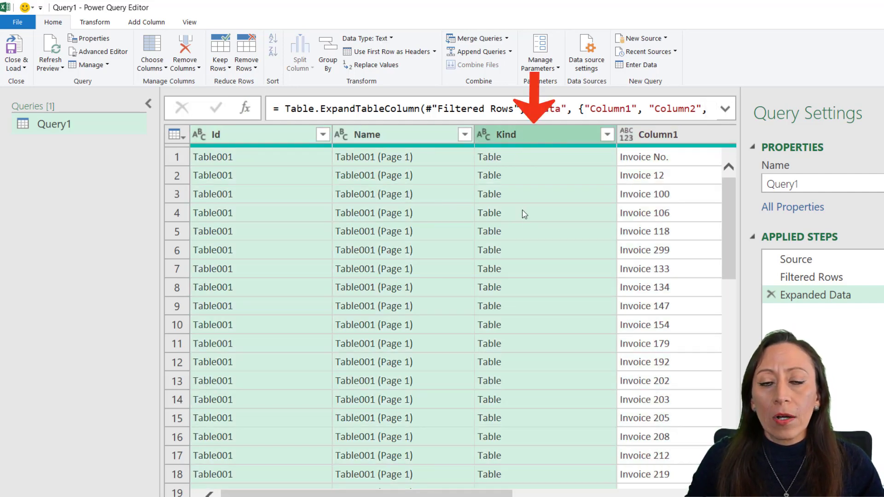
{"action": "right_click", "coordinate": [505, 138]}
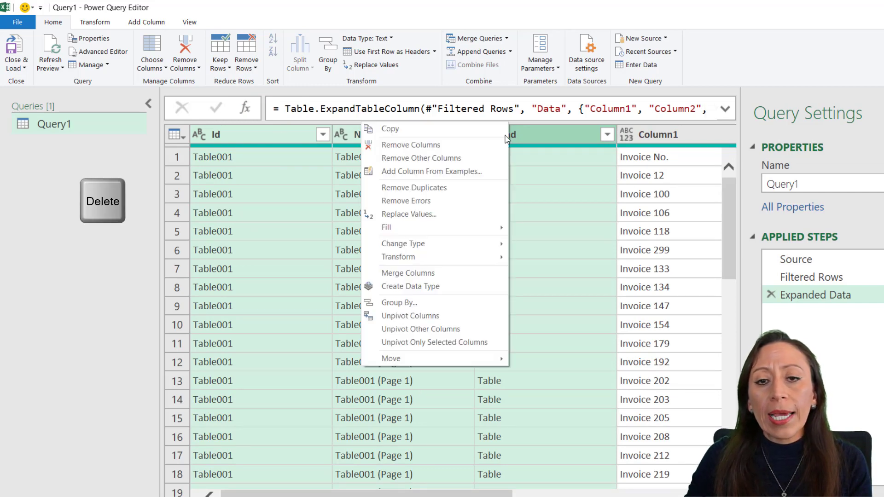
{"action": "left_click", "coordinate": [474, 148]}
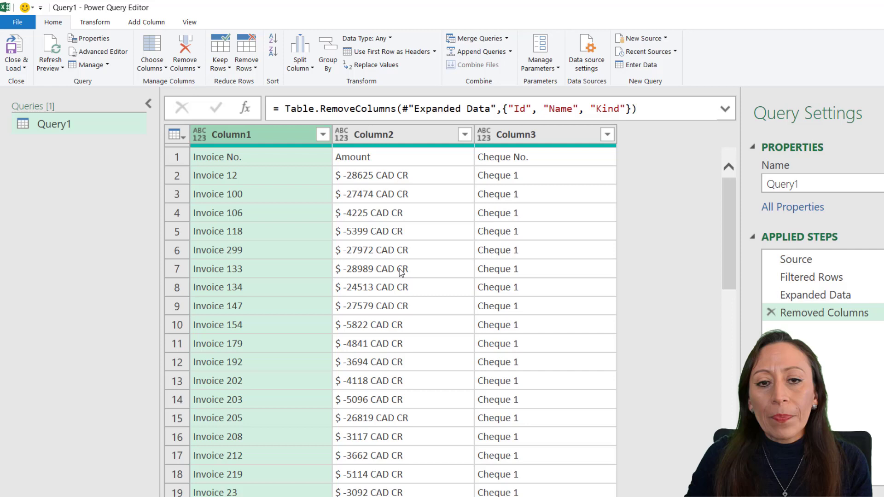
{"action": "left_click", "coordinate": [257, 157]}
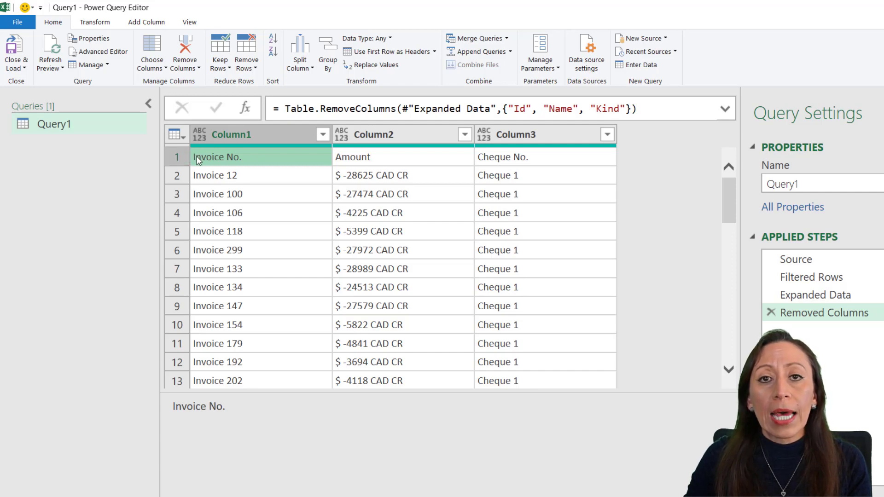
- Promote the first row to headers, split Amount once by 6 characters from the right, and rename it Amount
{"action": "left_click", "coordinate": [177, 134]}
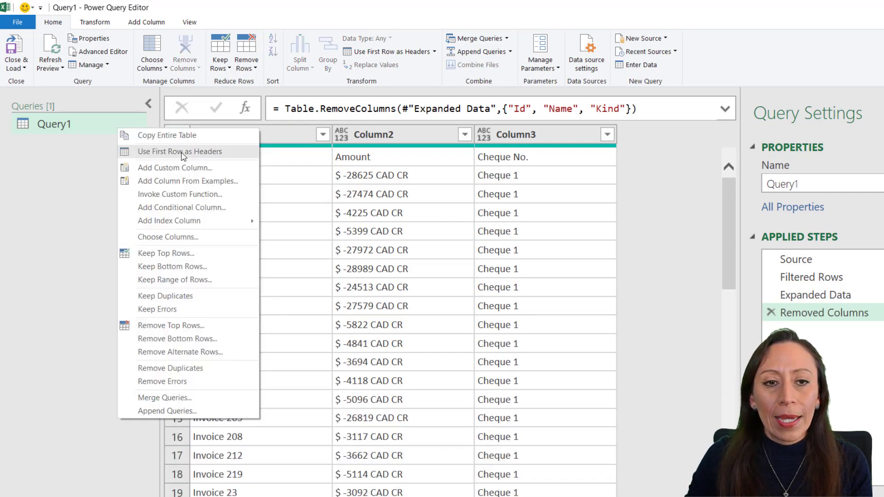
{"action": "left_click", "coordinate": [183, 153]}
{"action": "left_click", "coordinate": [105, 25]}
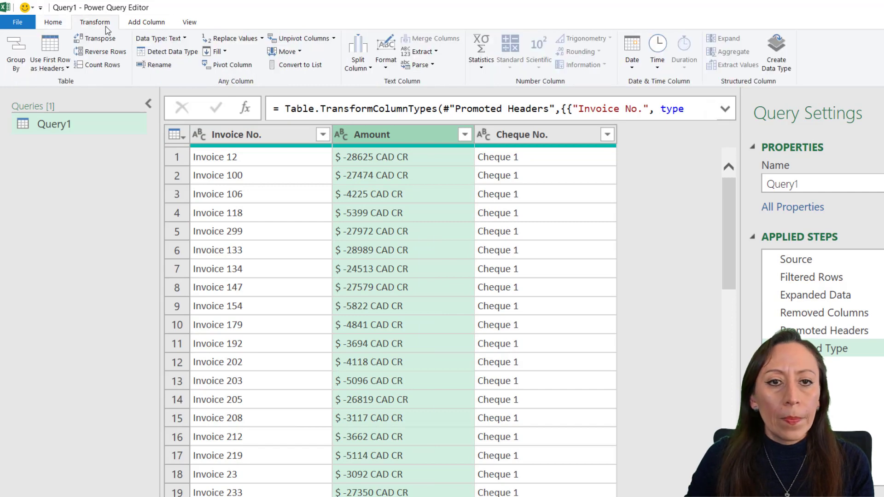
{"action": "left_click", "coordinate": [358, 55]}
{"action": "left_click", "coordinate": [318, 92]}
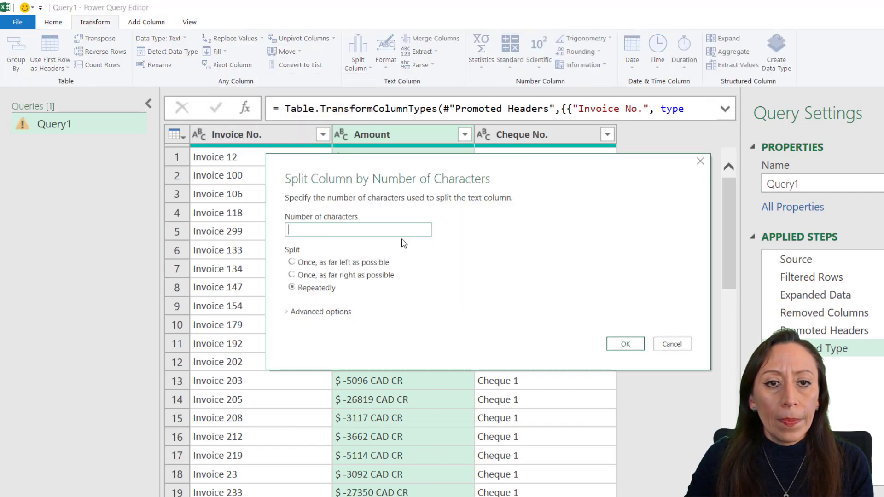
{"action": "type", "text": "6"}
{"action": "left_click", "coordinate": [292, 275]}
{"action": "left_click", "coordinate": [626, 344]}
{"action": "double_click", "coordinate": [364, 134]}
{"action": "type", "text": "Amount"}
{"action": "key", "text": "Return"}
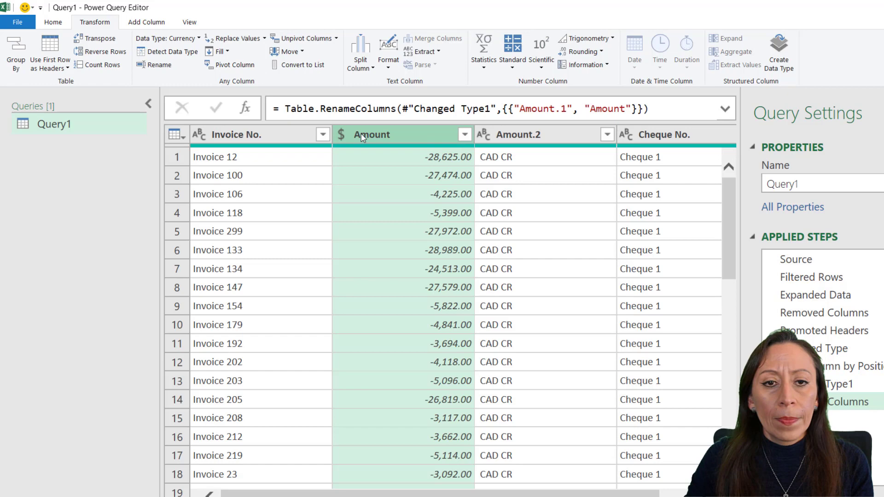
- Convert Amount to numbers and multiply it by -1 to make the values positive
{"action": "left_click", "coordinate": [340, 134]}
{"action": "left_click", "coordinate": [276, 174]}
{"action": "left_click", "coordinate": [512, 60]}
{"action": "left_click", "coordinate": [503, 92]}
{"action": "type", "text": "-1"}
{"action": "key", "text": "Return"}
{"action": "left_click", "coordinate": [549, 134]}
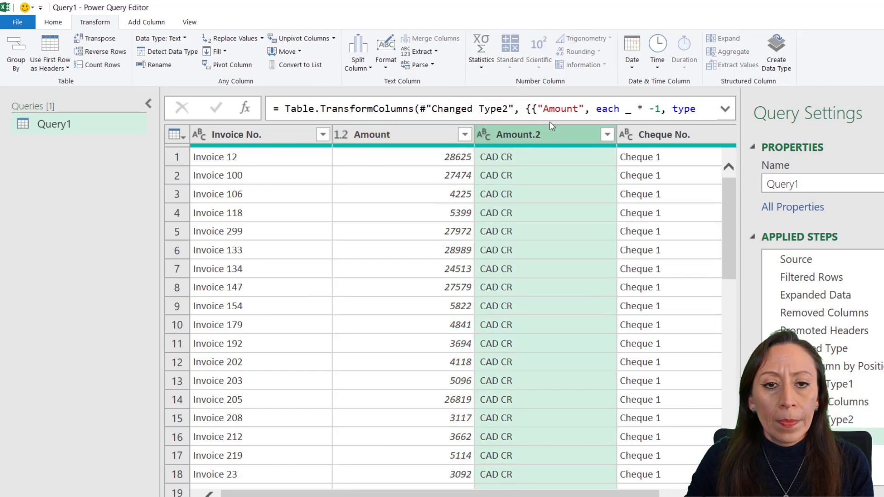
- Extract the CAD code from Amount.2 using Text Between Delimiters and rename the column Currency
{"action": "left_click", "coordinate": [419, 51]}
{"action": "left_click", "coordinate": [386, 146]}
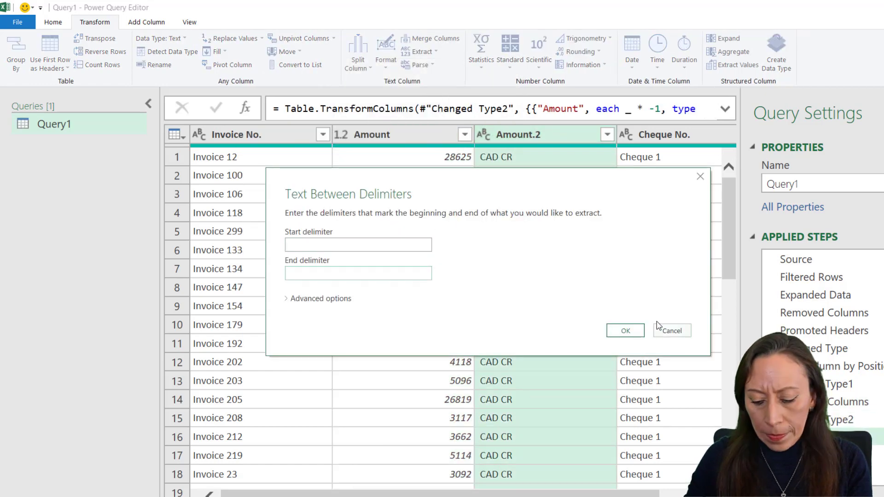
{"action": "left_click", "coordinate": [626, 331]}
{"action": "double_click", "coordinate": [508, 134]}
{"action": "type", "text": "Currency"}
{"action": "key", "text": "Return"}
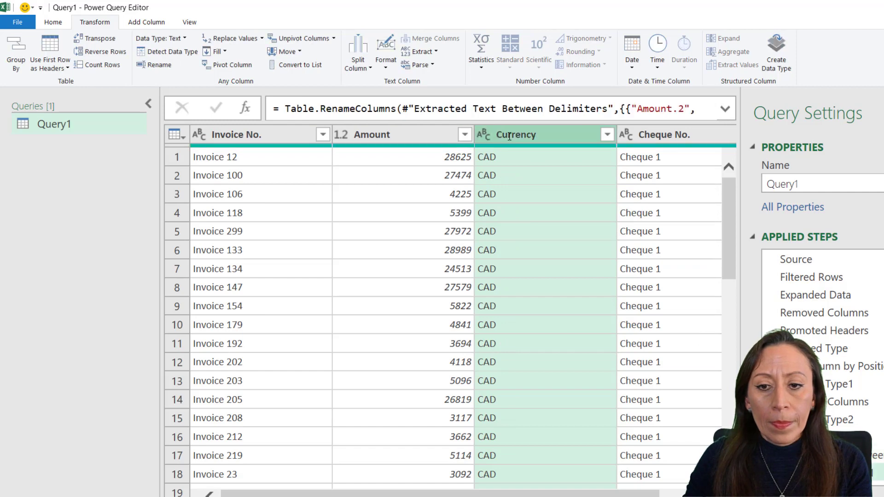
{"action": "left_click", "coordinate": [537, 207]}
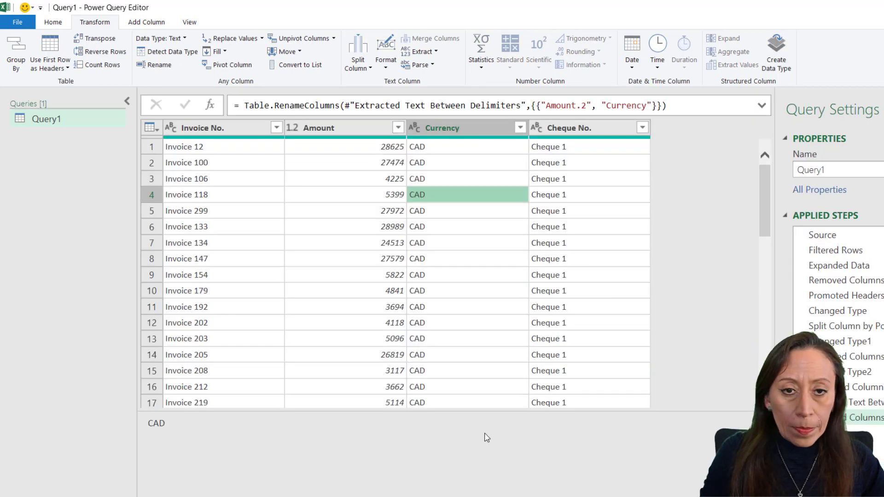
{"action": "left_click", "coordinate": [211, 147]}
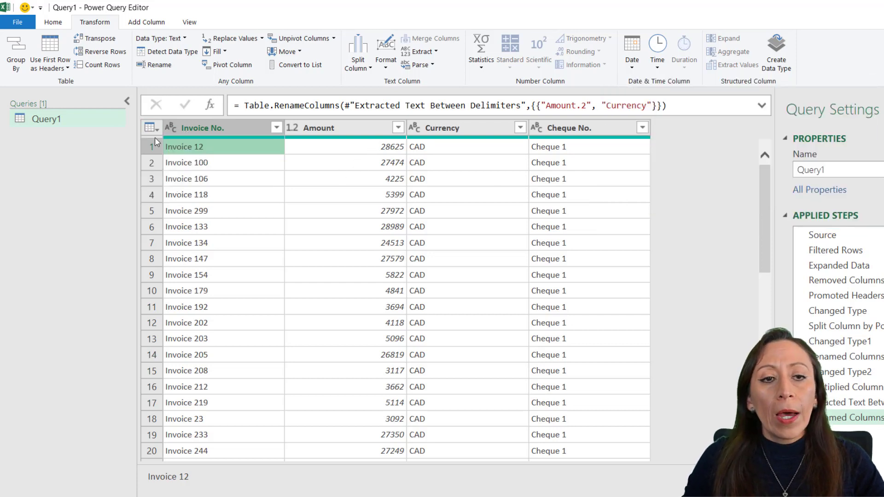
- Load Query1 via Close & Load To as a table into the existing worksheet at =$A$1
{"action": "scroll", "coordinate": [33, 65], "scroll_direction": "up", "scroll_amount": 1}
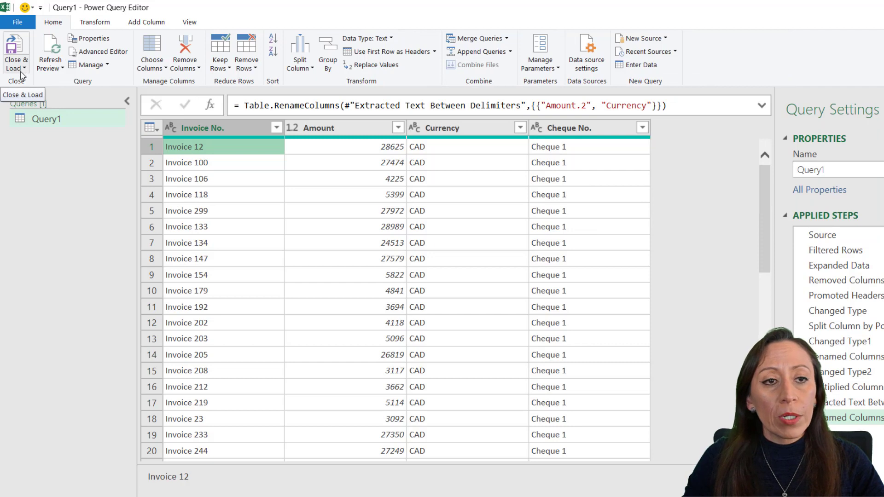
{"action": "left_click", "coordinate": [25, 68]}
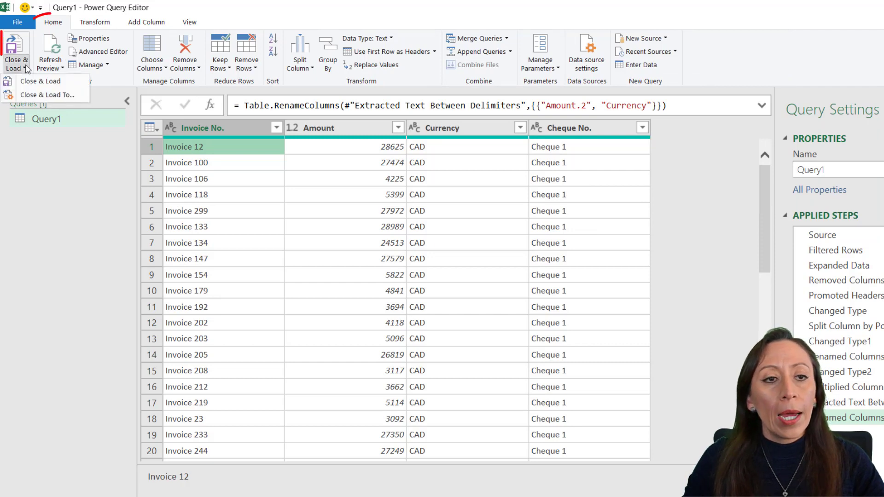
{"action": "left_click", "coordinate": [22, 95]}
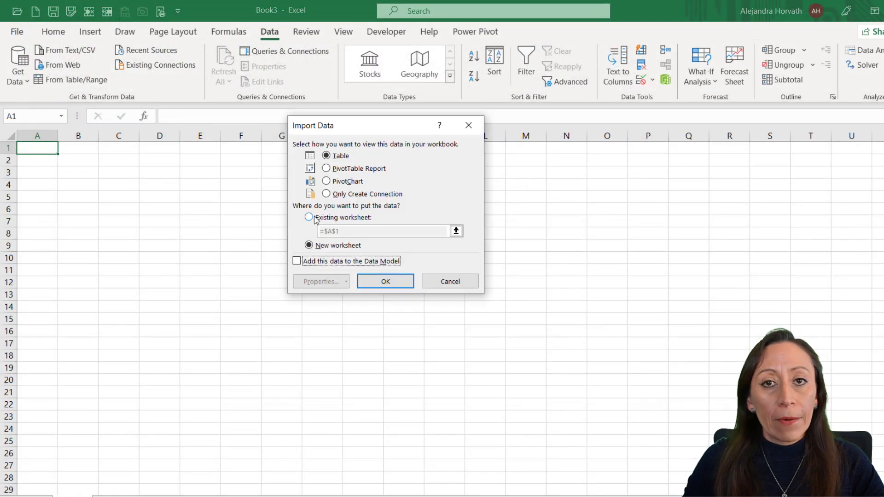
{"action": "left_click", "coordinate": [317, 218]}
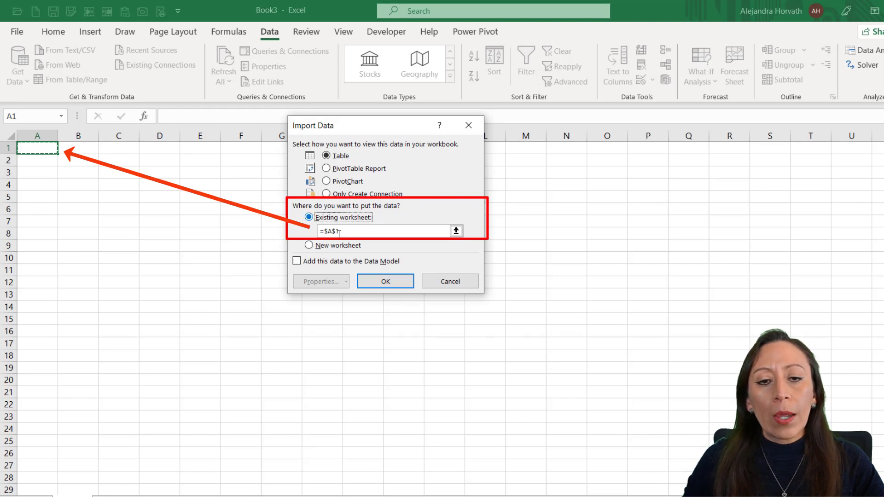
{"action": "left_click", "coordinate": [384, 282]}
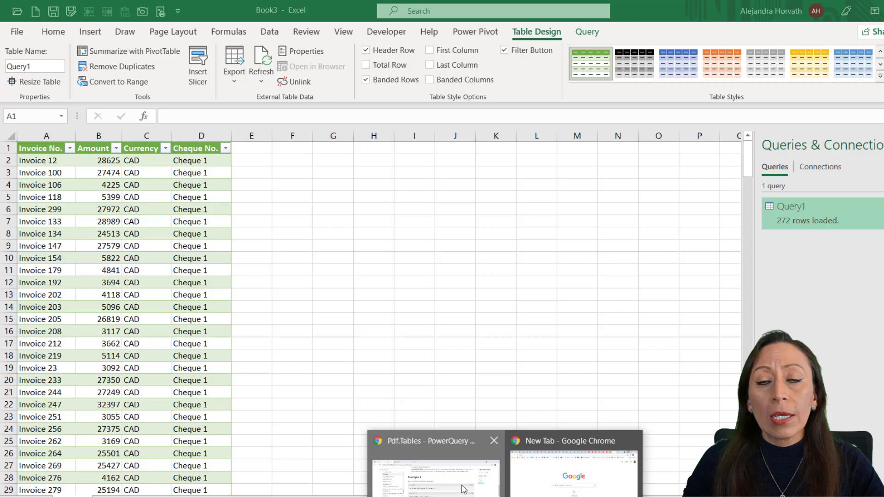
- Maximize the Pdf.Tables documentation window, scroll through it, then switch to the Power BI tab
{"action": "left_click", "coordinate": [465, 489]}
{"action": "double_click", "coordinate": [438, 164]}
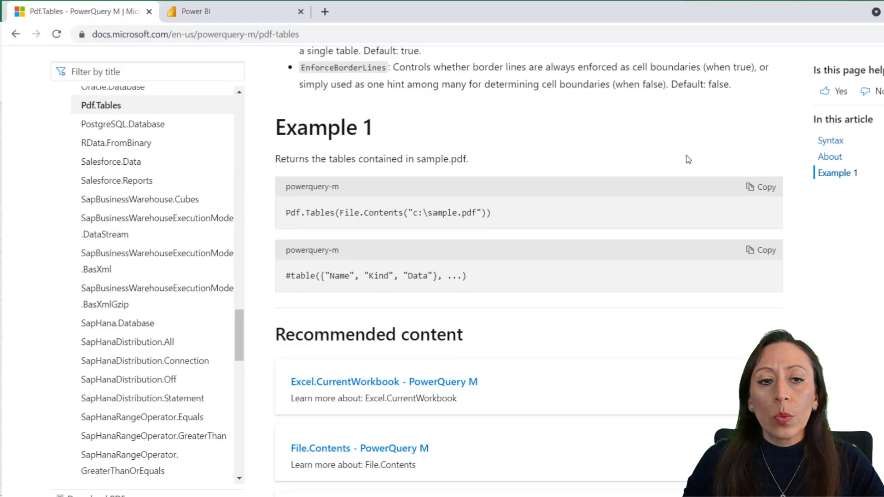
{"action": "scroll", "coordinate": [430, 271], "scroll_direction": "up", "scroll_amount": 10}
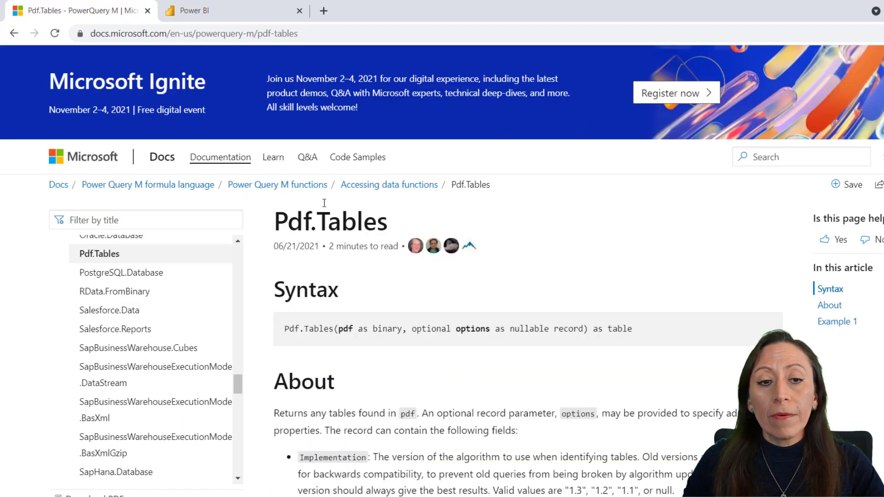
{"action": "scroll", "coordinate": [173, 320], "scroll_direction": "down", "scroll_amount": 8}
{"action": "scroll", "coordinate": [173, 321], "scroll_direction": "down", "scroll_amount": 8}
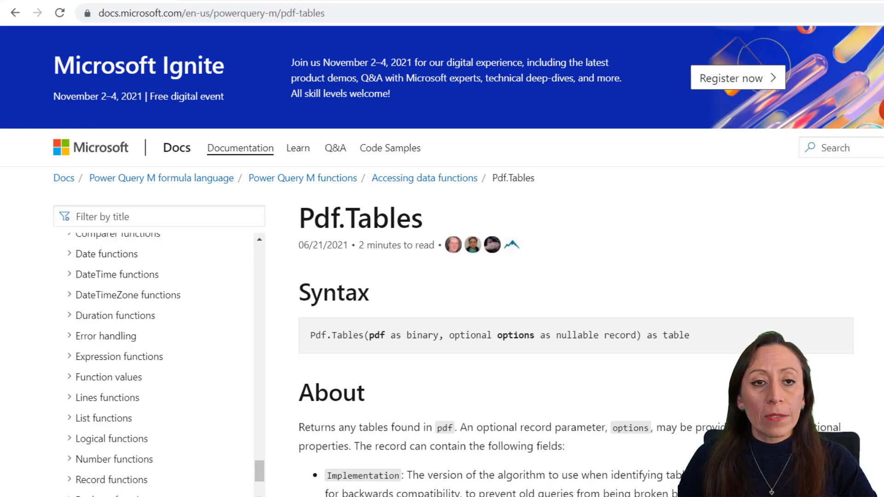
{"action": "key", "text": "ctrl+Tab"}
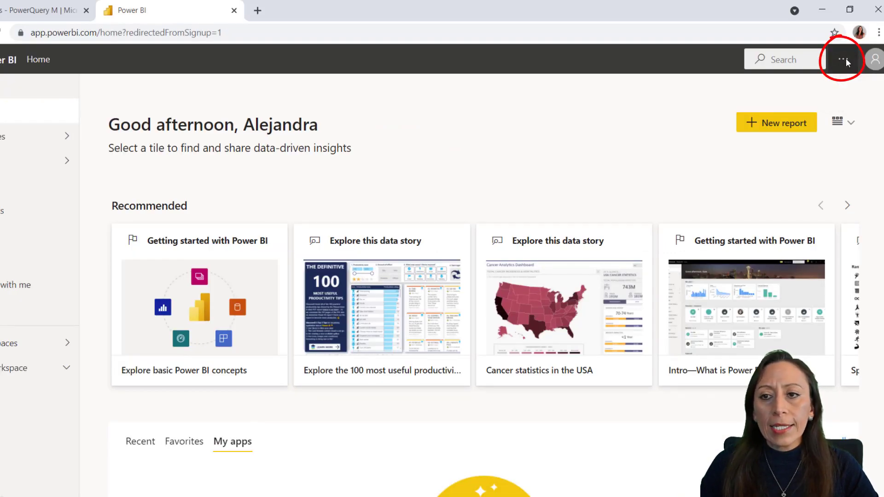
- Choose Download > Power BI Desktop from the ... menu and allow the Microsoft Store to open
{"action": "left_click", "coordinate": [845, 61]}
{"action": "left_click", "coordinate": [820, 127]}
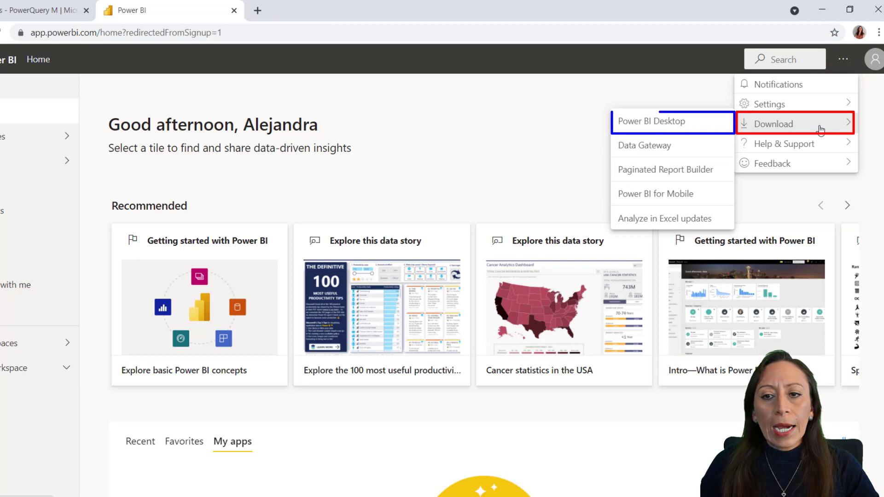
{"action": "left_click", "coordinate": [636, 126]}
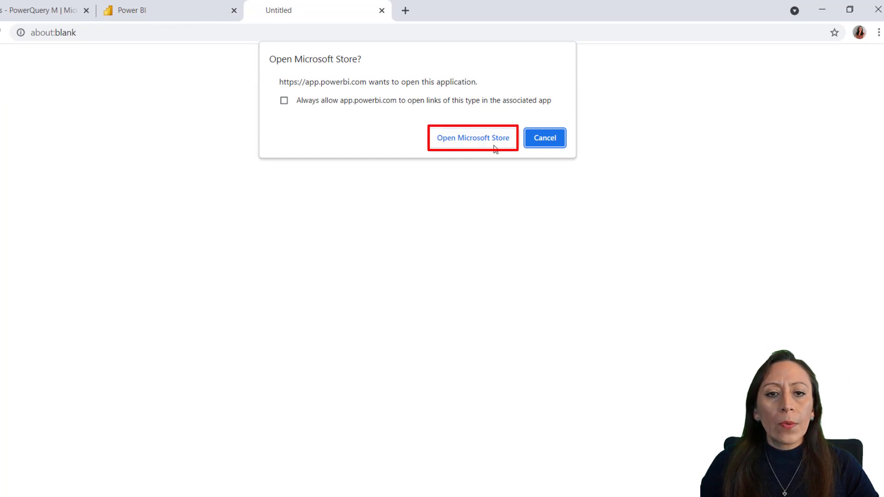
{"action": "left_click", "coordinate": [495, 147]}
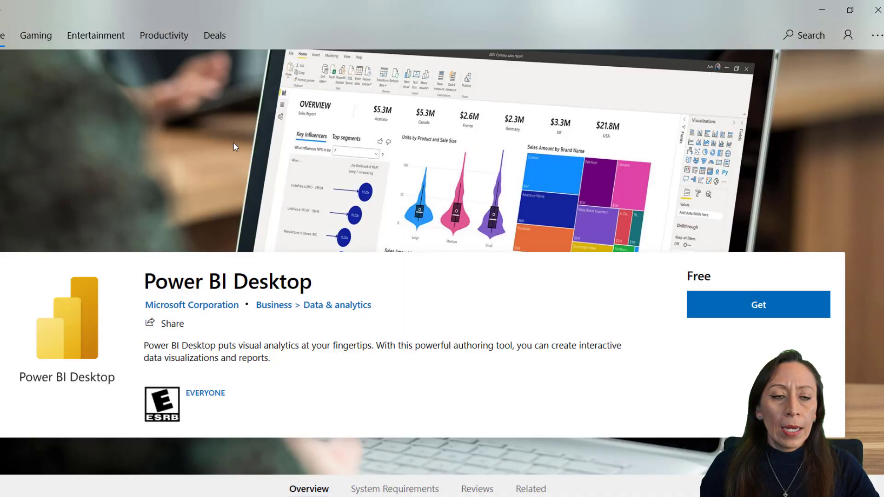
- Get and install the Power BI Desktop app from its Store page, then launch it
{"action": "left_click", "coordinate": [750, 305]}
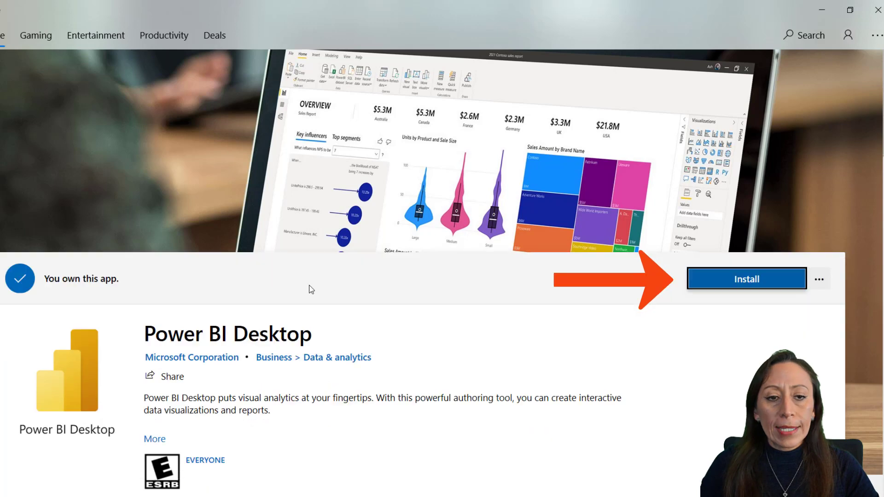
{"action": "left_click", "coordinate": [748, 279]}
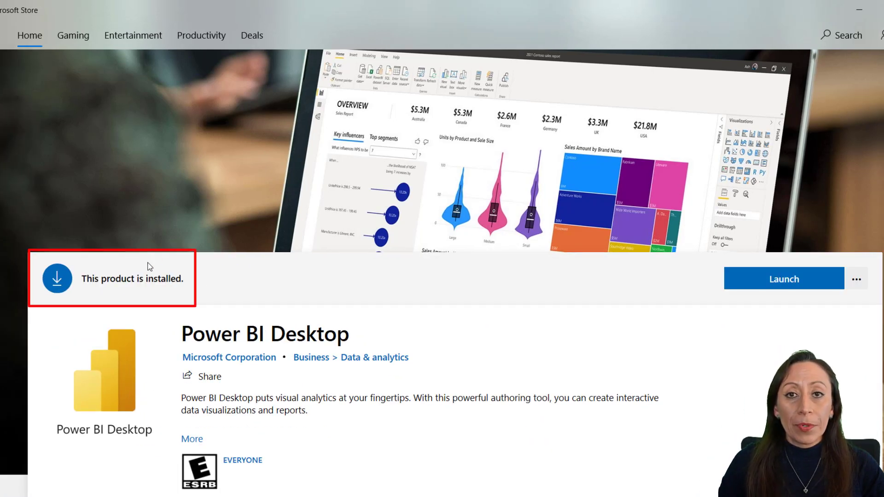
{"action": "left_click", "coordinate": [786, 281]}
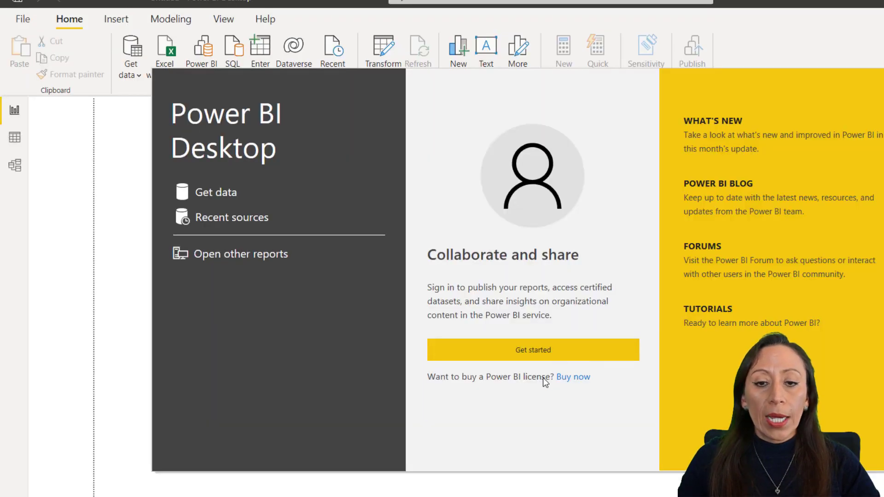
- Get past the welcome screen and close the email sign-in dialog
{"action": "left_click", "coordinate": [519, 350]}
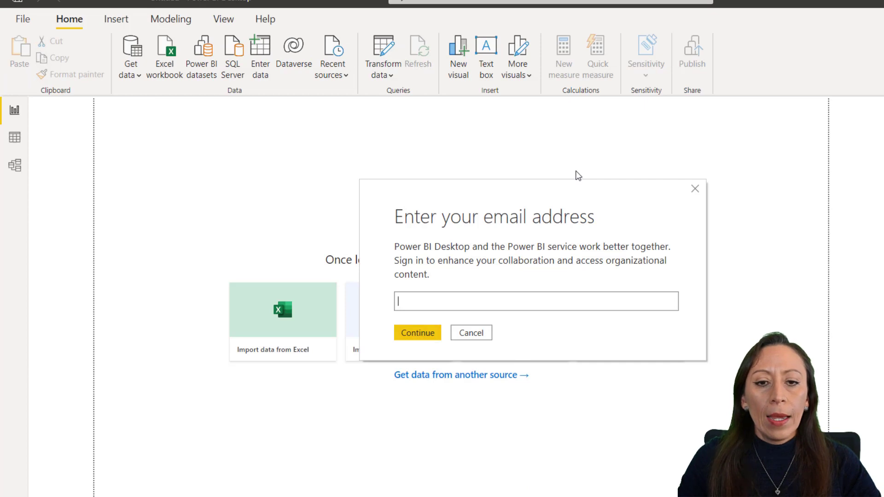
{"action": "left_click", "coordinate": [696, 190]}
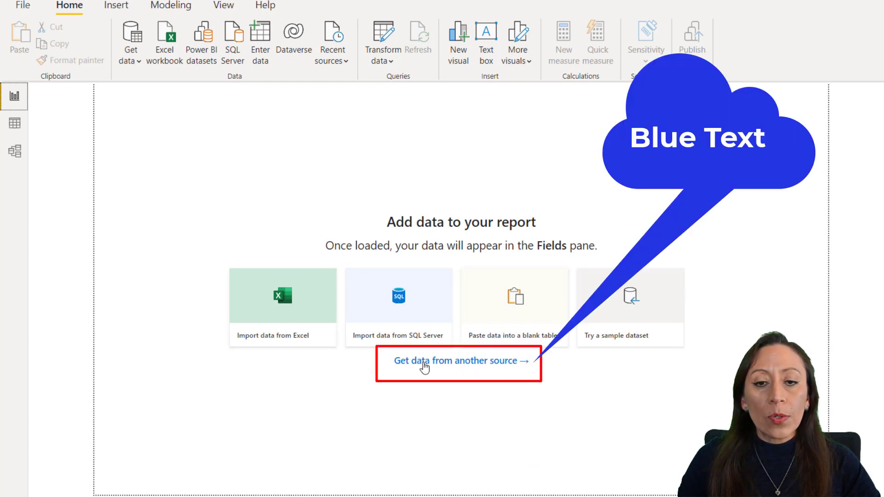
- Connect with the PDF data source to ABC Statement on the Desktop
{"action": "left_click", "coordinate": [458, 363]}
{"action": "left_click", "coordinate": [508, 223]}
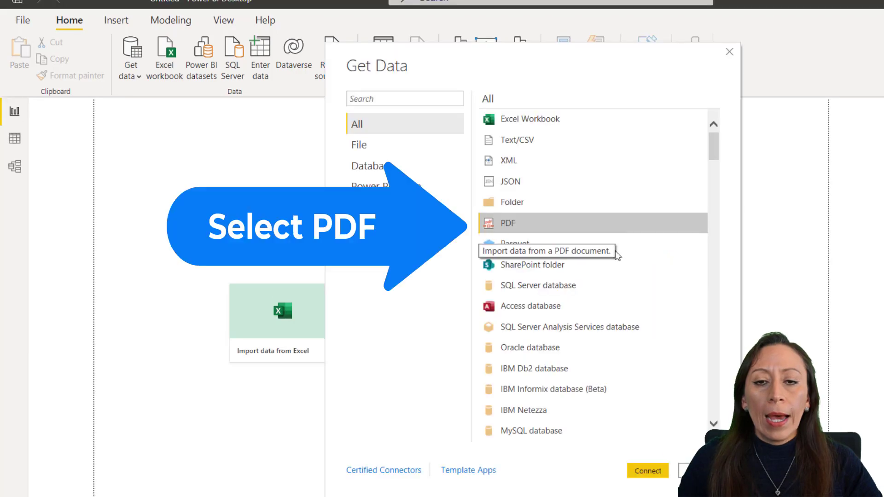
{"action": "left_click", "coordinate": [648, 471]}
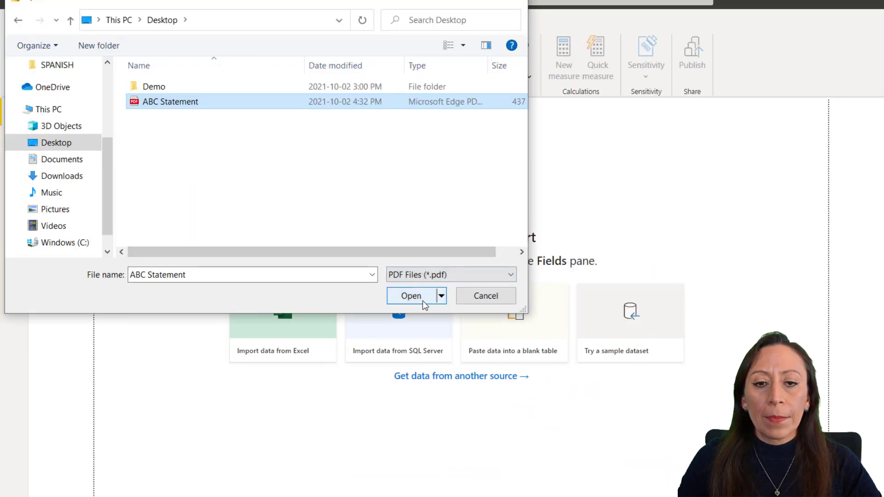
{"action": "left_click", "coordinate": [423, 303]}
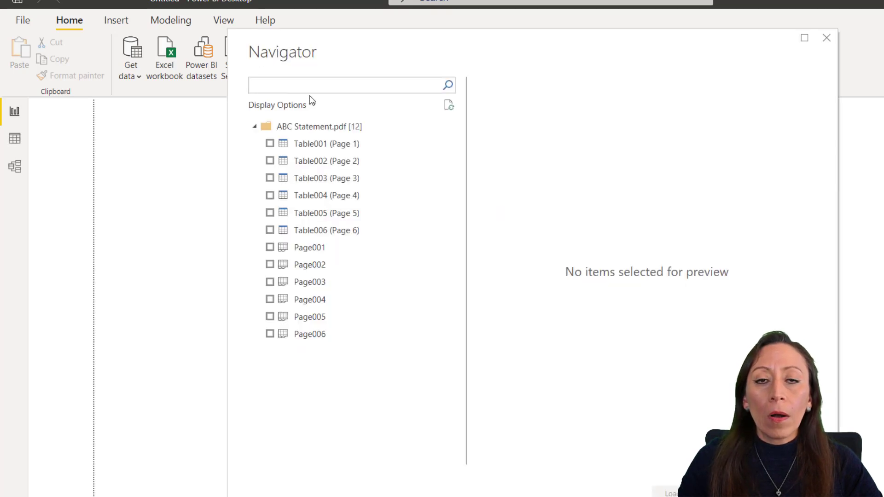
- Select Table001 through Table006 in Navigator, previewing Page001, and send them to Transform Data
{"action": "left_click", "coordinate": [271, 144]}
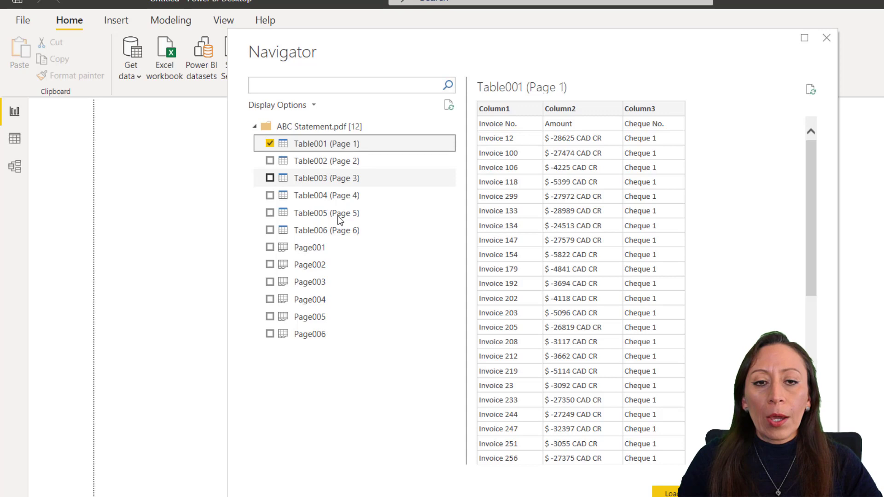
{"action": "left_click", "coordinate": [334, 249]}
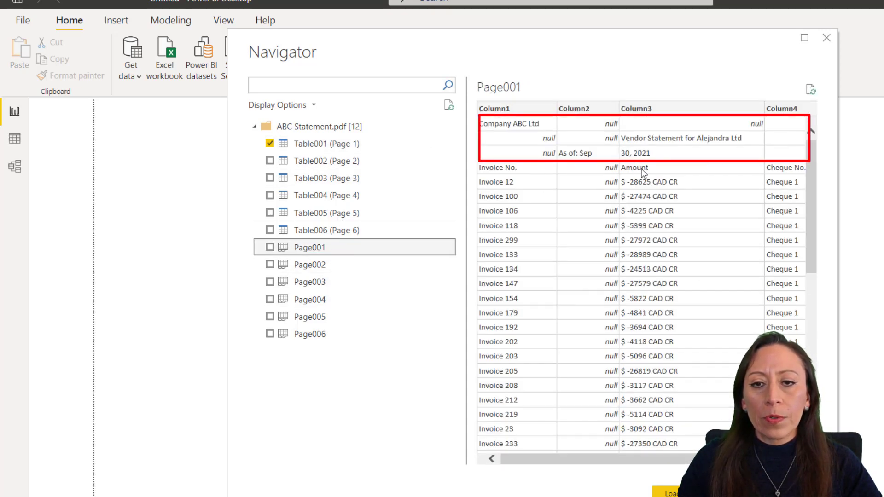
{"action": "scroll", "coordinate": [647, 286], "scroll_direction": "down", "scroll_amount": 10}
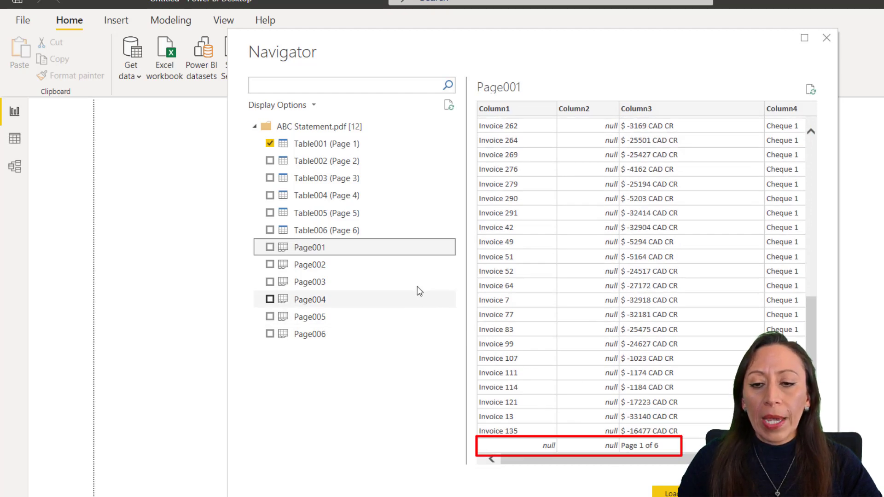
{"action": "left_click", "coordinate": [270, 161]}
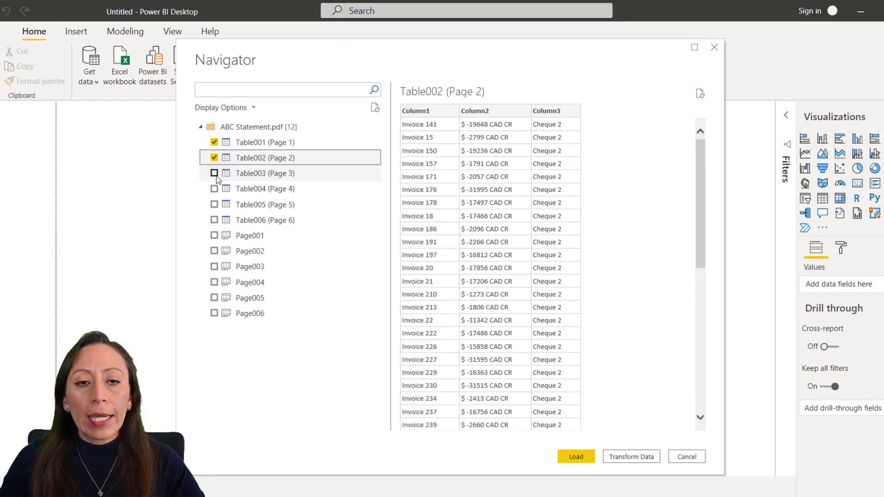
{"action": "left_click", "coordinate": [214, 174]}
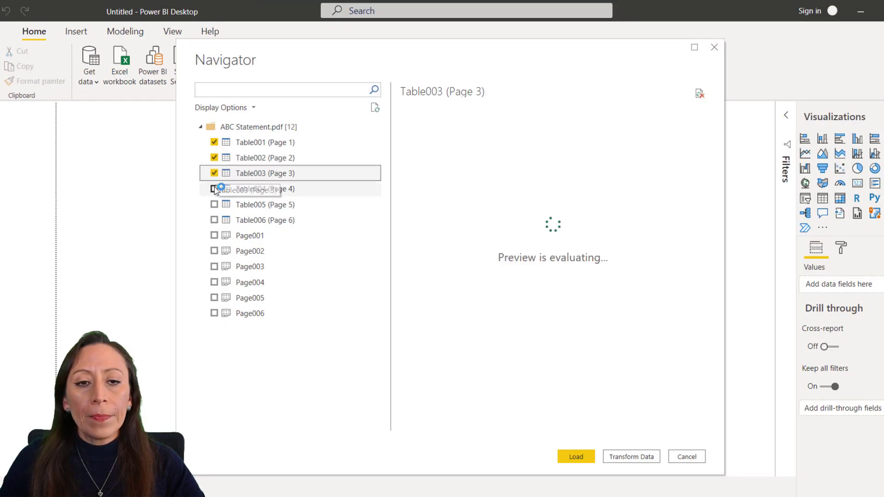
{"action": "left_click", "coordinate": [214, 189]}
{"action": "left_click", "coordinate": [214, 205]}
{"action": "left_click", "coordinate": [215, 220]}
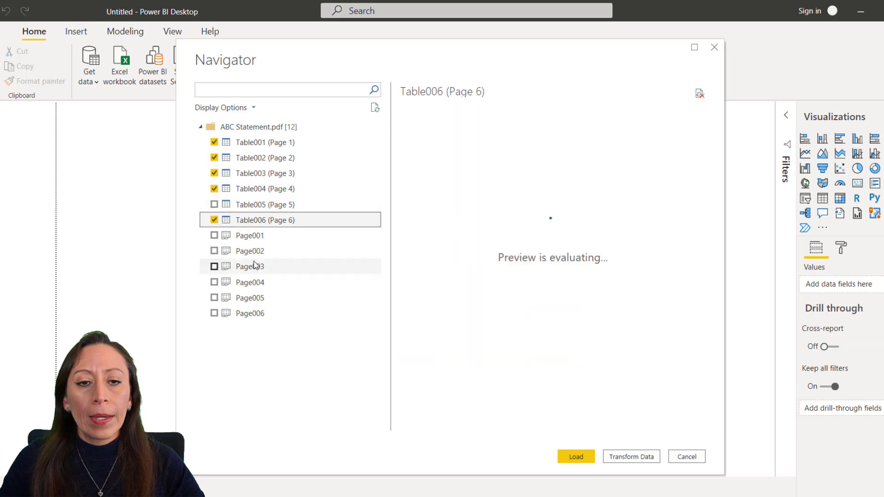
{"action": "left_click", "coordinate": [214, 205]}
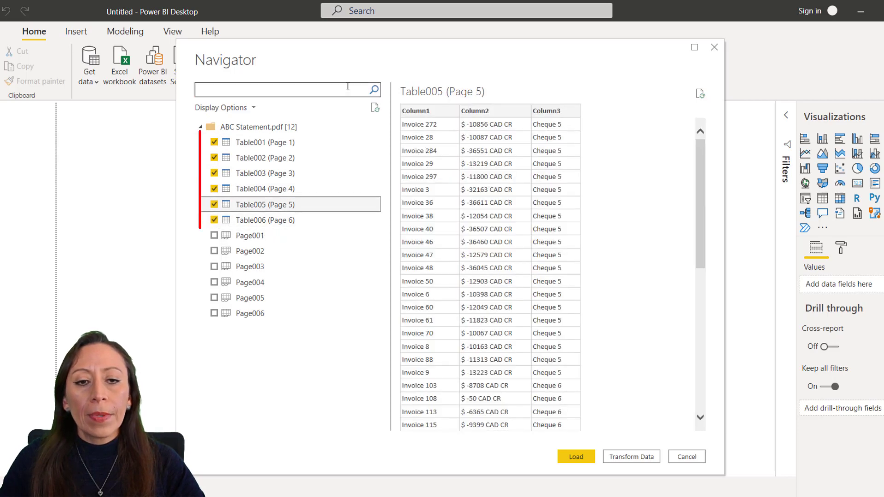
{"action": "left_click", "coordinate": [651, 461]}
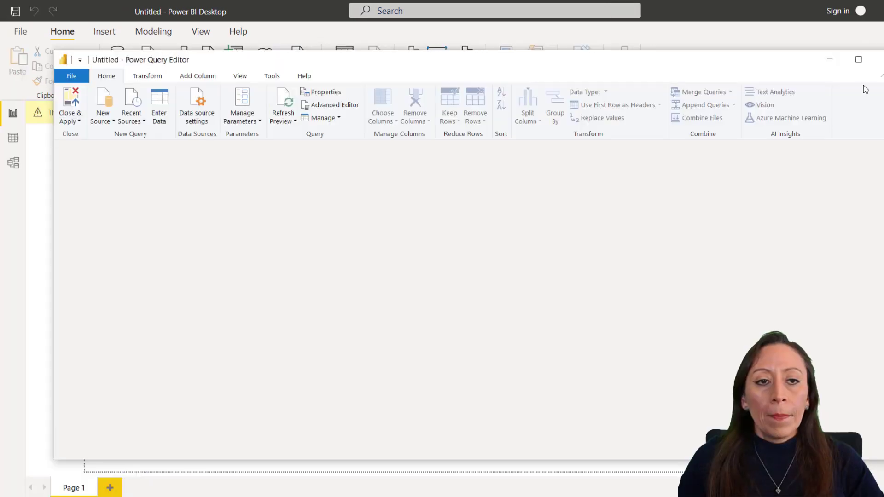
- Maximize the editor, move Table006 (Page 6) below Table005, and view Table001's data
{"action": "left_click", "coordinate": [858, 59]}
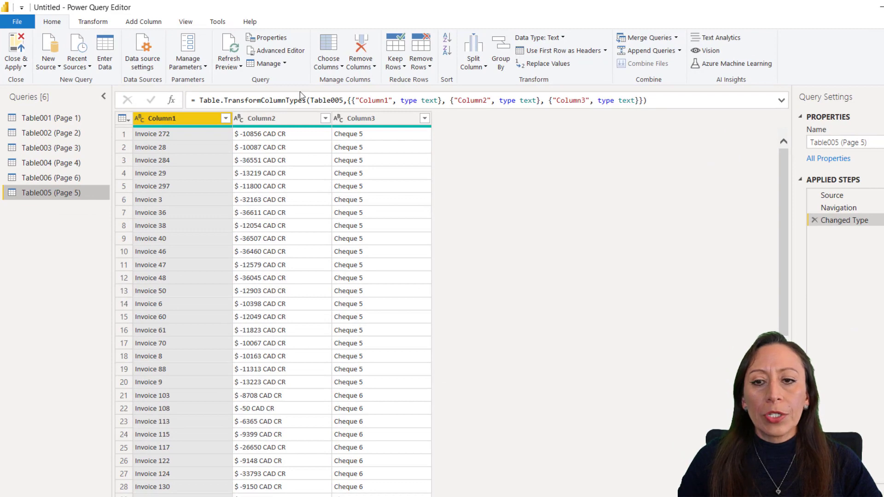
{"action": "mouse_move", "coordinate": [51, 177]}
{"action": "left_mouse_down"}
{"action": "mouse_move", "coordinate": [47, 201]}
{"action": "mouse_move", "coordinate": [54, 194]}
{"action": "left_mouse_up"}
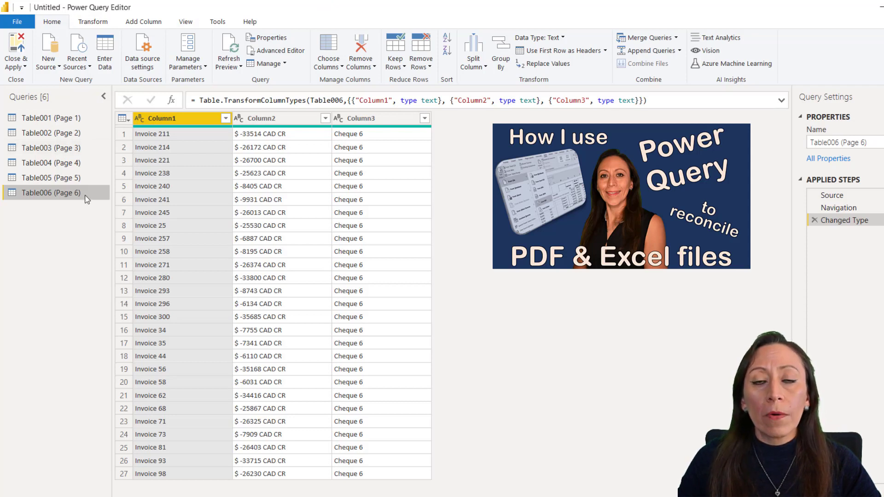
{"action": "left_click", "coordinate": [92, 119]}
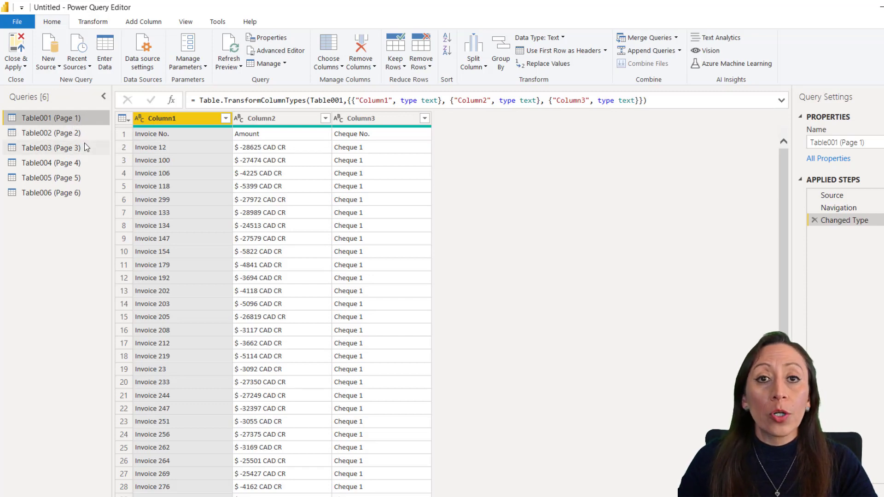
{"action": "scroll", "coordinate": [305, 56], "scroll_direction": "down", "scroll_amount": 1}
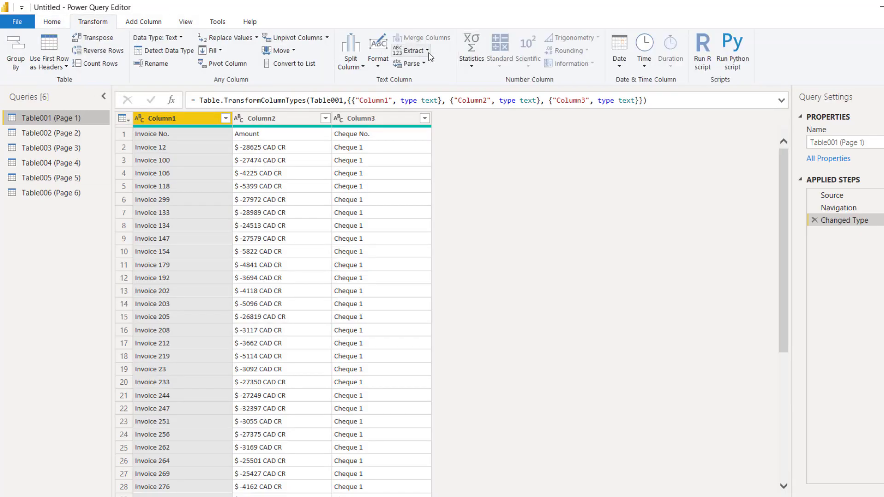
- Start Append Queries as New from the Home commands
{"action": "left_click", "coordinate": [59, 21]}
{"action": "left_click", "coordinate": [679, 51]}
{"action": "left_click", "coordinate": [644, 64]}
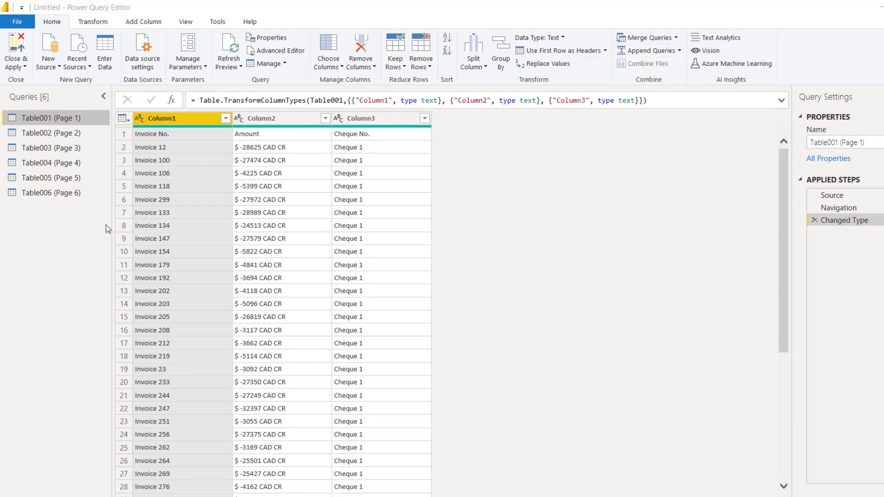
- Append Table001–Table006 into Append1 and use the first row as headers
{"action": "left_click", "coordinate": [337, 223]}
{"action": "left_click", "coordinate": [313, 274]}
{"action": "left_click", "coordinate": [357, 327], "text": "shift"}
{"action": "left_click", "coordinate": [465, 309]}
{"action": "left_click", "coordinate": [614, 406]}
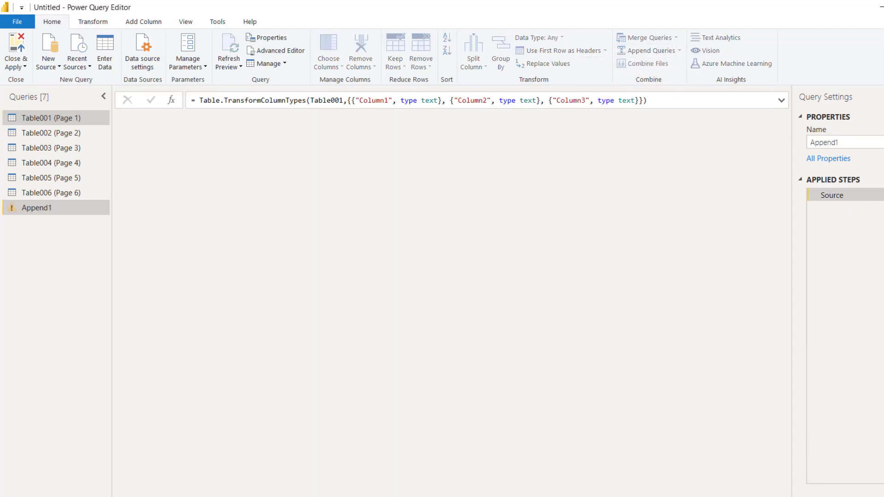
{"action": "left_click", "coordinate": [95, 21]}
{"action": "left_click", "coordinate": [49, 51]}
- Split the Amount column 7 characters from the right, after abandoning a space-delimiter split
{"action": "left_click", "coordinate": [293, 117]}
{"action": "left_click", "coordinate": [351, 58]}
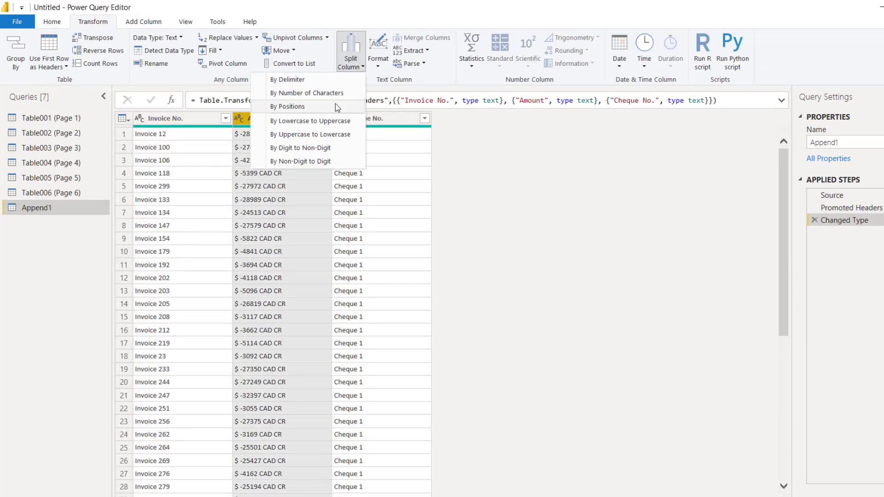
{"action": "left_click", "coordinate": [323, 81]}
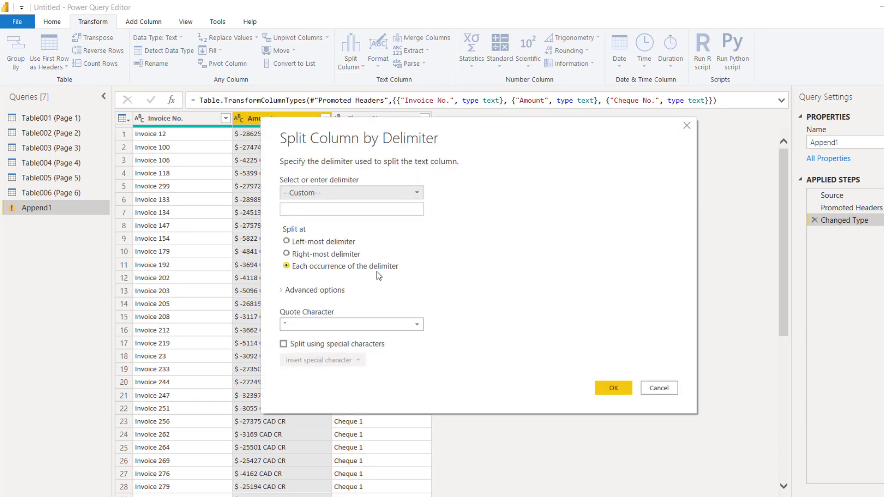
{"action": "left_click", "coordinate": [417, 192]}
{"action": "left_click", "coordinate": [323, 256]}
{"action": "left_click", "coordinate": [317, 238]}
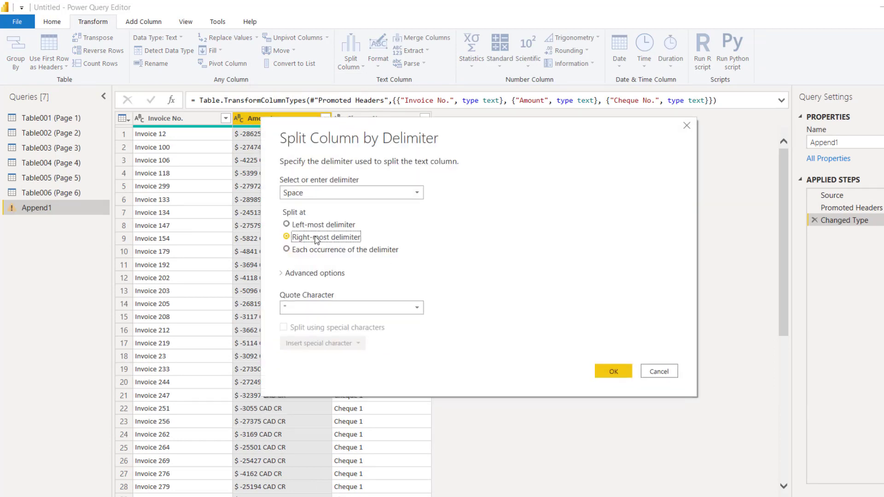
{"action": "left_click", "coordinate": [662, 371]}
{"action": "left_click", "coordinate": [351, 52]}
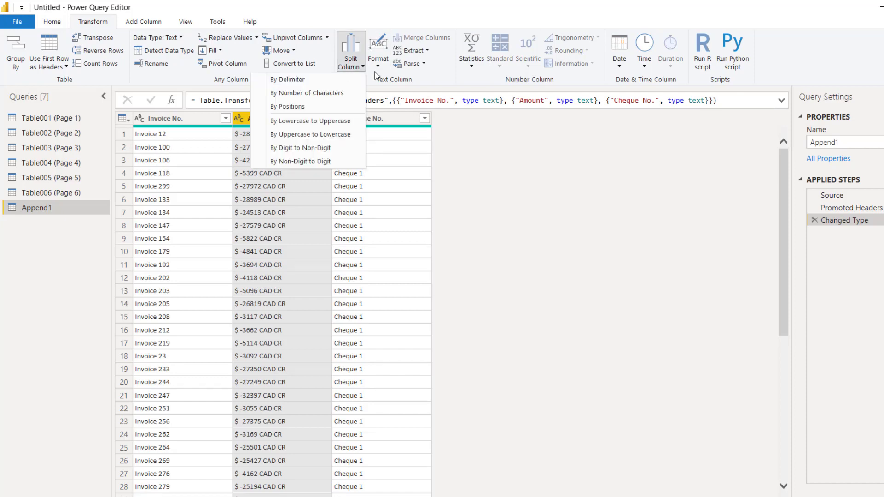
{"action": "left_click", "coordinate": [385, 140]}
{"action": "type", "text": "7"}
{"action": "left_click", "coordinate": [287, 270]}
{"action": "left_click", "coordinate": [613, 337]}
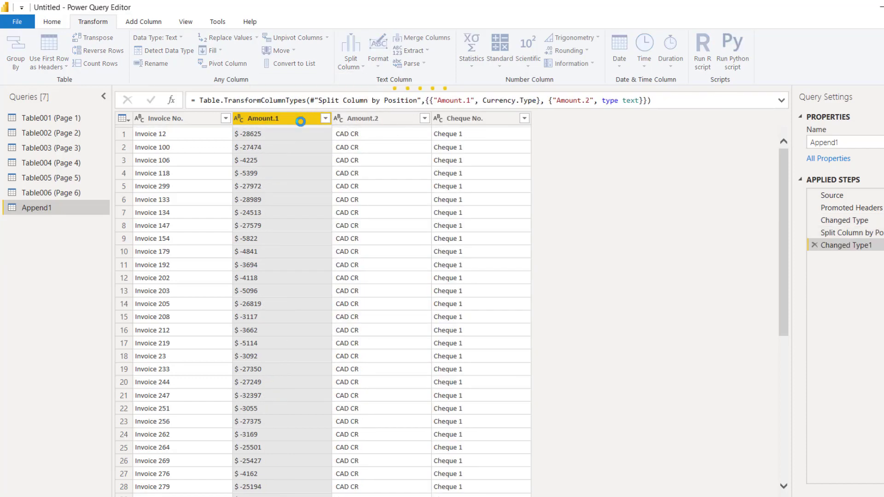
- Make Amount.1 a whole number, replacing the existing type, and multiply it by -1
{"action": "left_click", "coordinate": [238, 118]}
{"action": "left_click", "coordinate": [278, 156]}
{"action": "left_click", "coordinate": [467, 294]}
{"action": "left_click", "coordinate": [521, 51]}
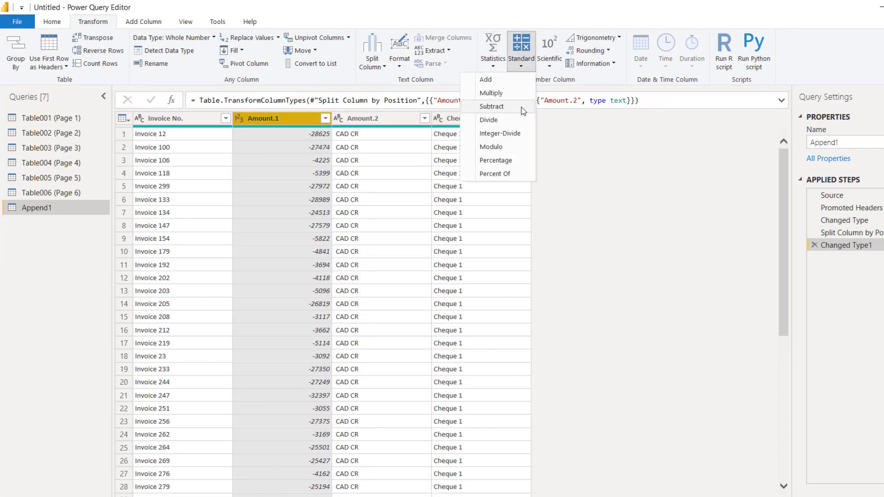
{"action": "left_click", "coordinate": [493, 95]}
{"action": "type", "text": "-1"}
{"action": "key", "text": "Return"}
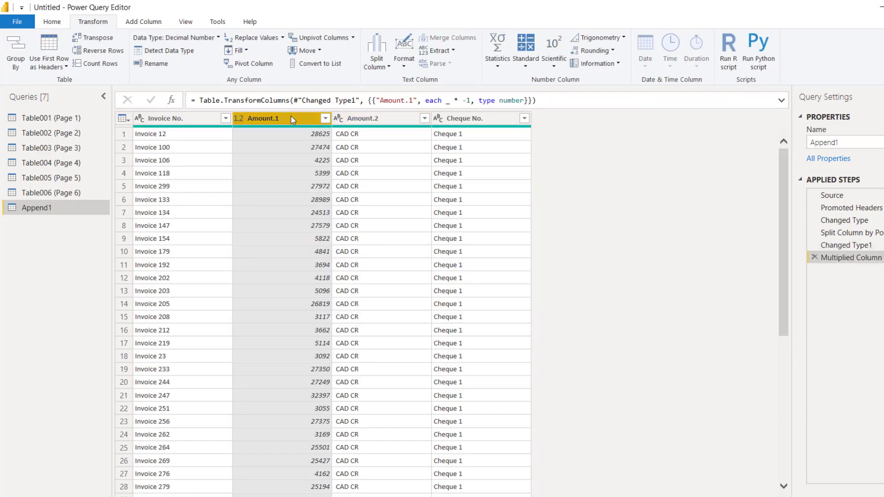
- Rename Amount.1 to 'Amount' and Amount.2 to 'Currency'
{"action": "double_click", "coordinate": [278, 119]}
{"action": "type", "text": "Amount"}
{"action": "key", "text": "Return"}
{"action": "double_click", "coordinate": [368, 118]}
{"action": "type", "text": "Curr"}
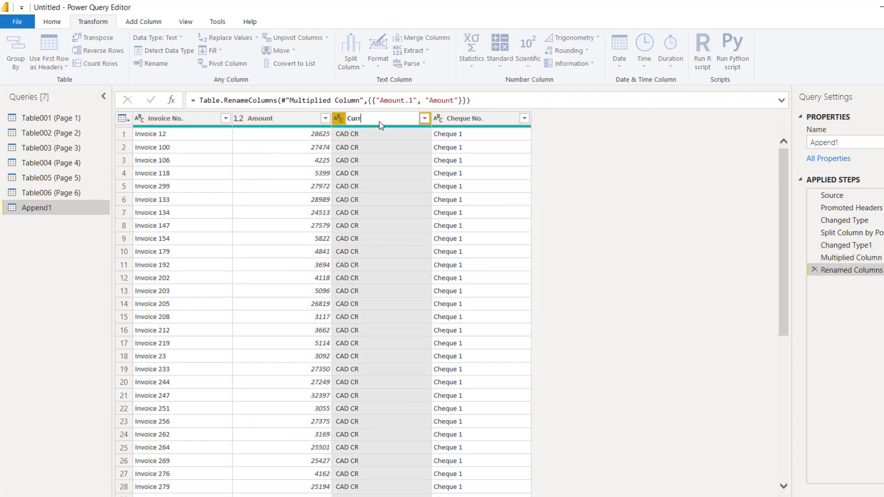
{"action": "type", "text": "ency"}
{"action": "key", "text": "Return"}
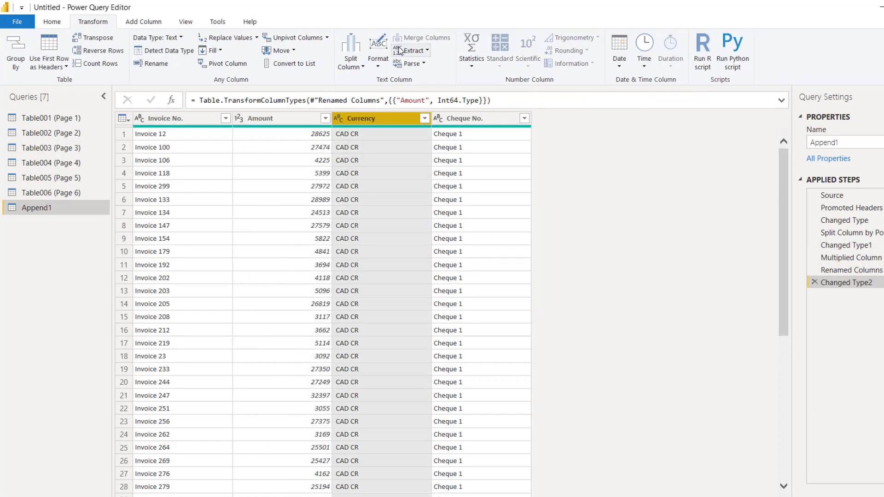
- Extract the Currency text between space delimiters so it reads CAD
{"action": "left_click", "coordinate": [430, 52]}
{"action": "left_click", "coordinate": [389, 145]}
{"action": "key", "text": "Tab"}
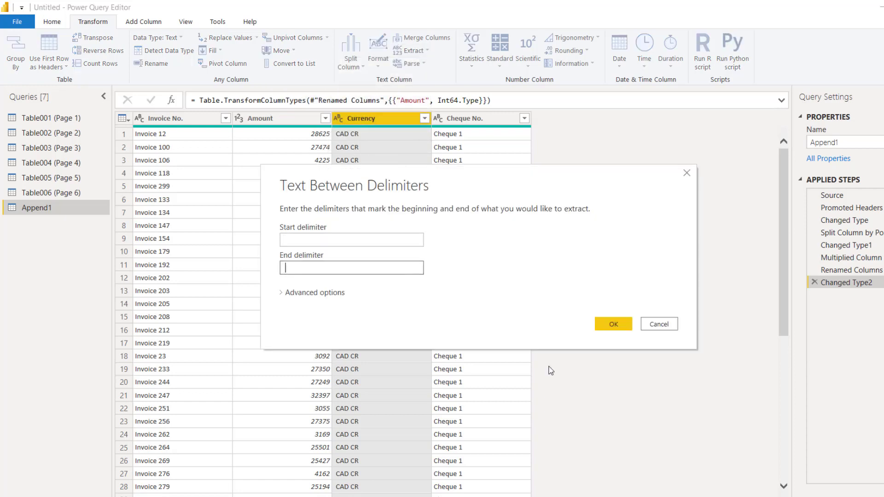
{"action": "key", "text": "Return"}
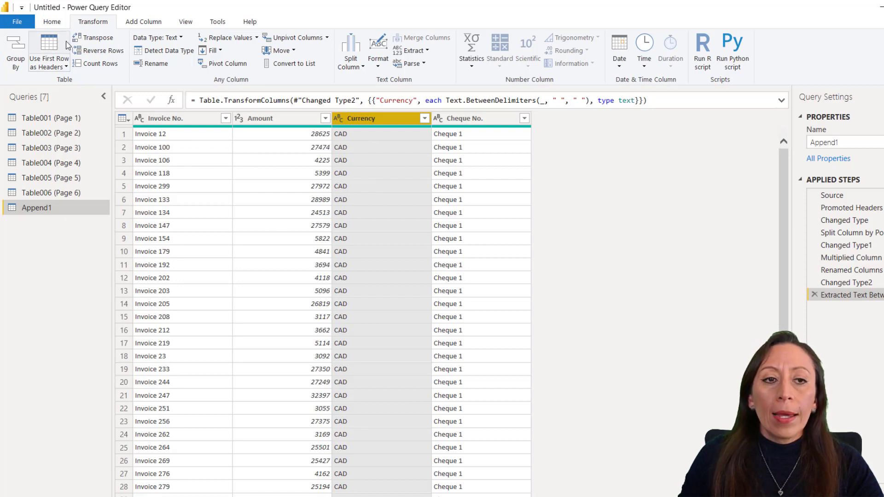
- Copy the entire Append1 table using the grid's top-left table menu
{"action": "left_click", "coordinate": [52, 21]}
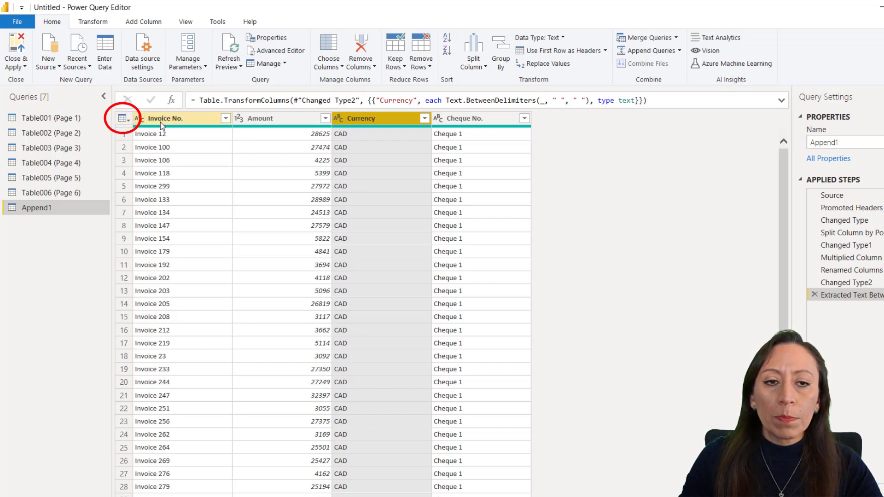
{"action": "left_click", "coordinate": [129, 120]}
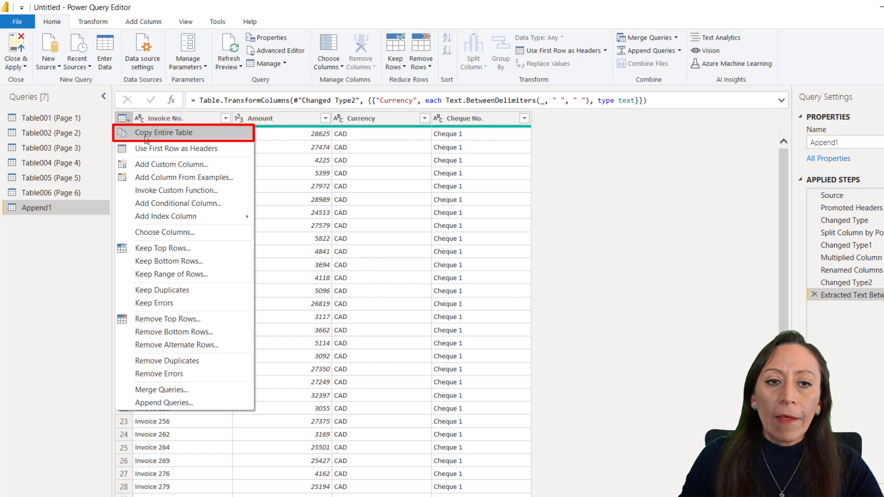
{"action": "left_click", "coordinate": [146, 134]}
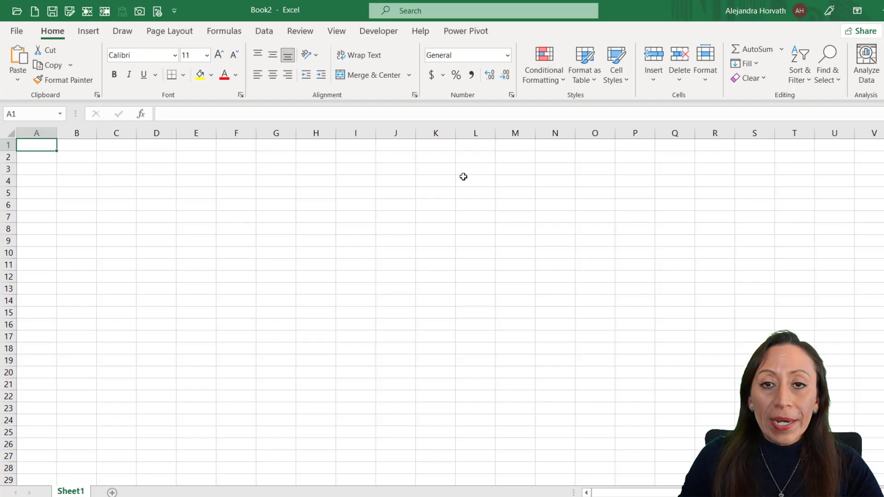
- Paste the copied Append1 invoice data into Sheet1 starting at cell A1
{"action": "right_click", "coordinate": [31, 143]}
{"action": "left_click", "coordinate": [83, 211]}
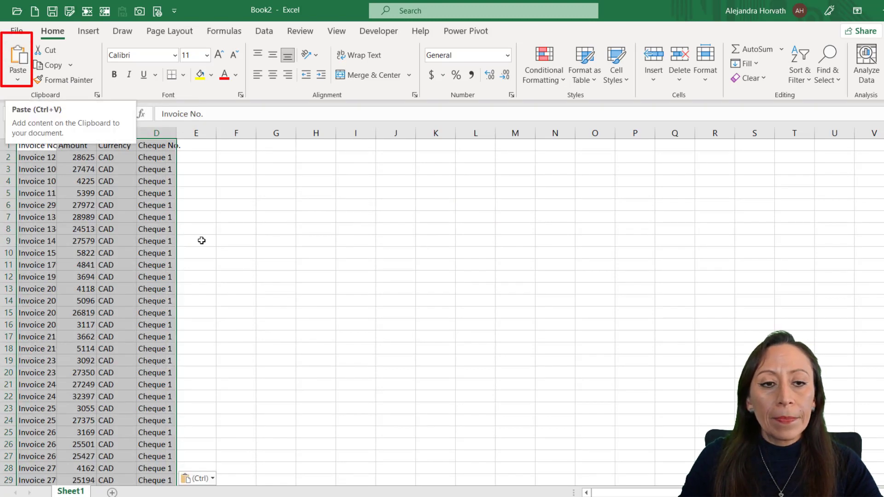
{"action": "left_click", "coordinate": [77, 157]}
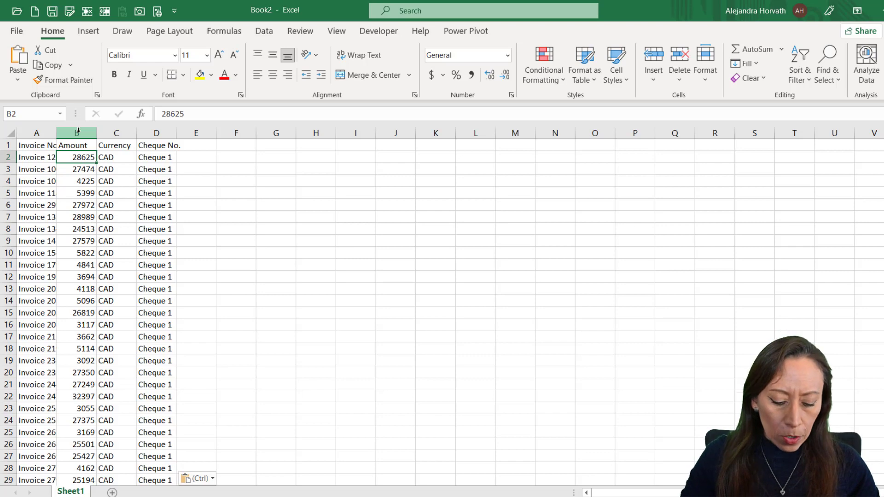
- Convert the pasted range A1:D273 into Excel table Table1 with a header row
{"action": "key", "text": "ctrl+t"}
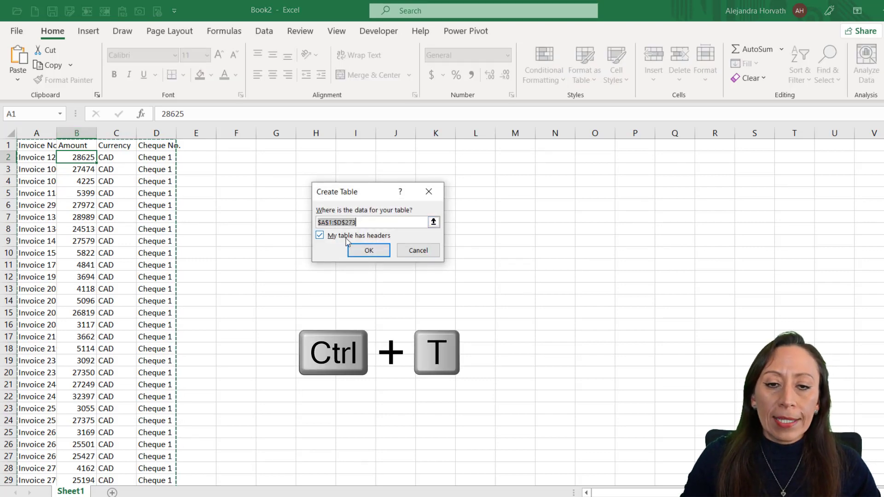
{"action": "left_click", "coordinate": [370, 250]}
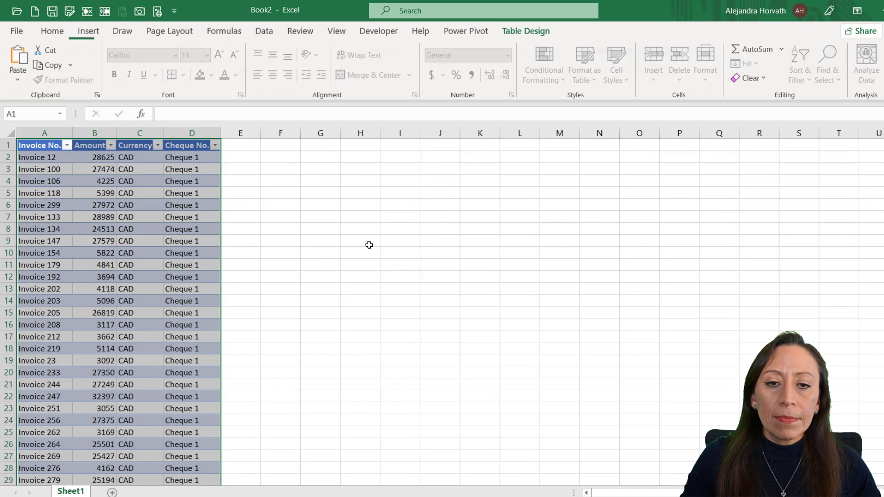
{"action": "left_click", "coordinate": [122, 227]}
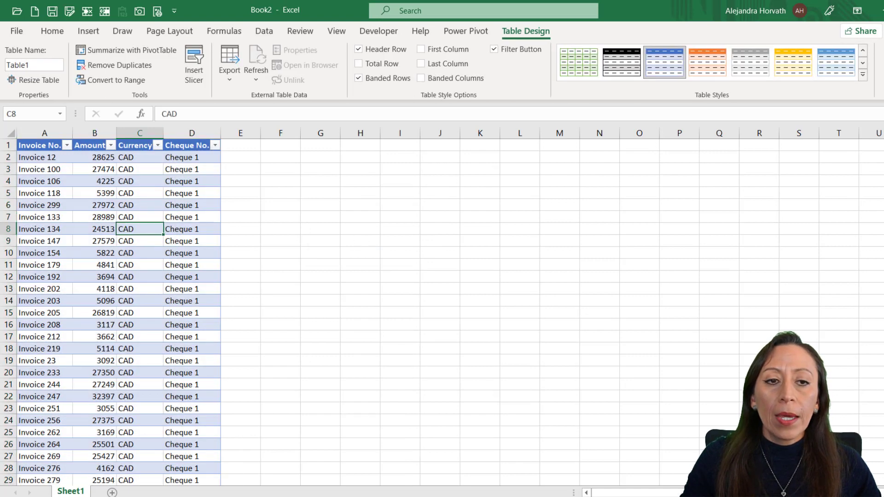
- Format the Amount column as numbers with thousands separators and zero decimals, e.g. 28,625
{"action": "left_click", "coordinate": [99, 135]}
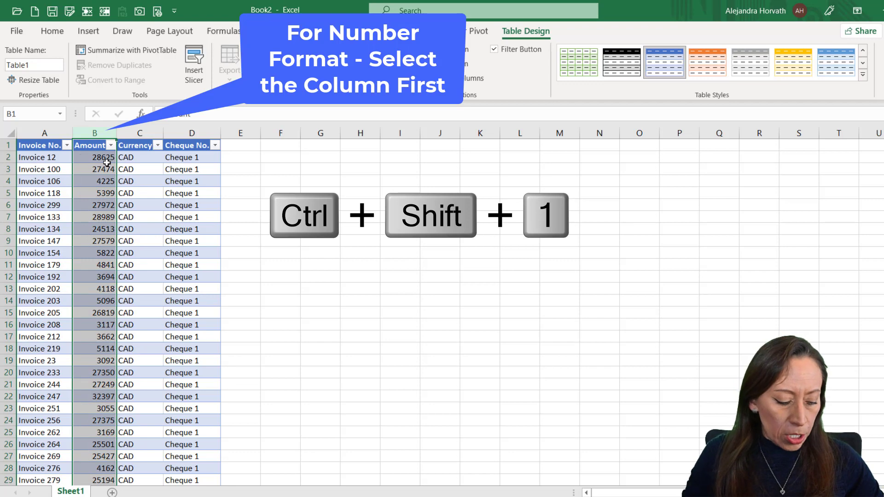
{"action": "key", "text": "ctrl+shift+1"}
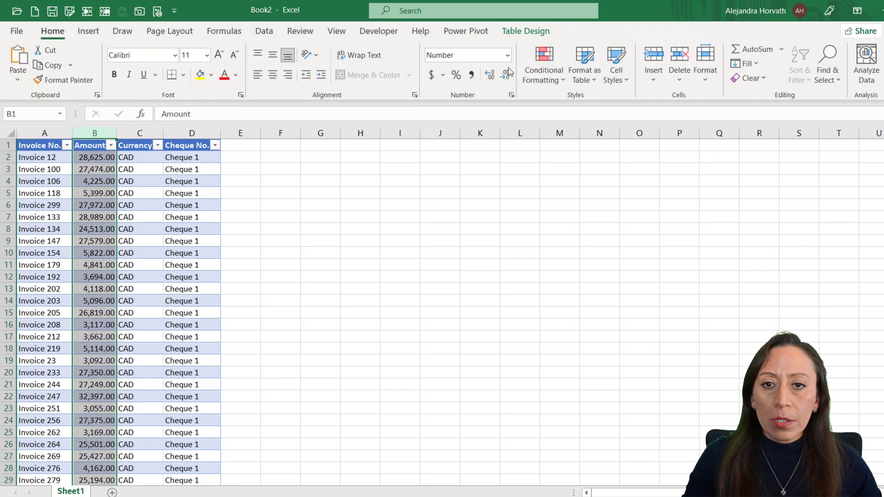
{"action": "left_click", "coordinate": [507, 75]}
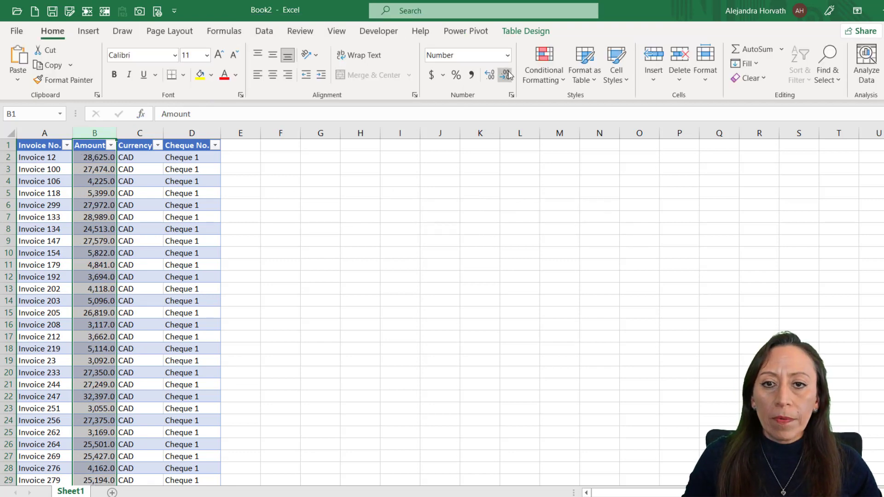
{"action": "left_click", "coordinate": [506, 74]}
{"action": "left_click", "coordinate": [309, 231]}
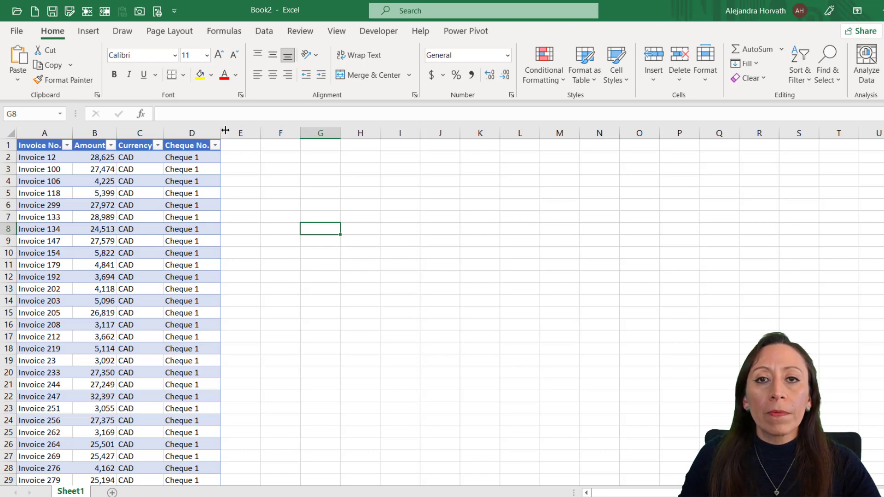
{"action": "left_click", "coordinate": [275, 143]}
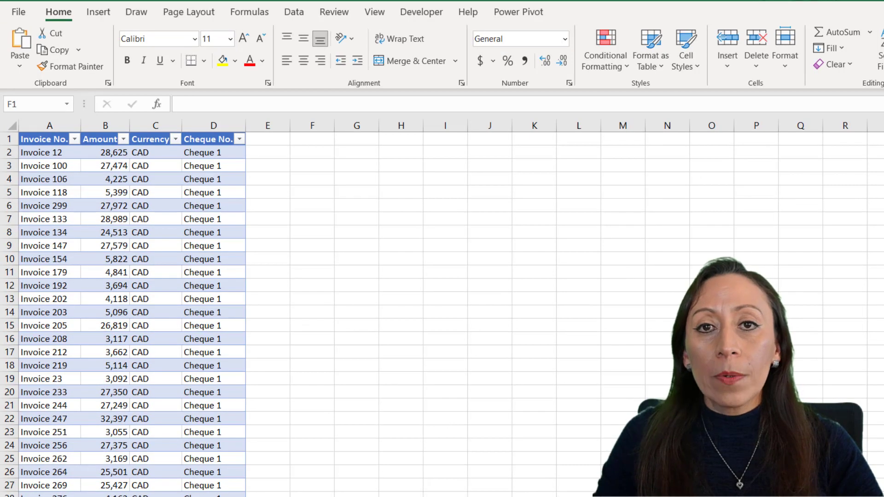